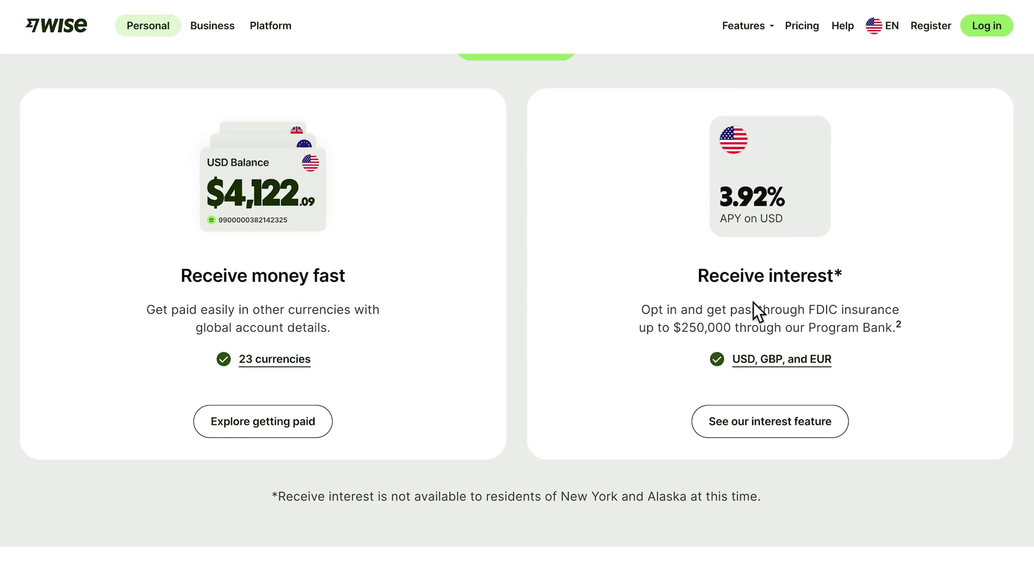
- Switch to the YouTube video page and open the Wise website through the link in the expanded video description
scroll(611, 249, "up", 10)
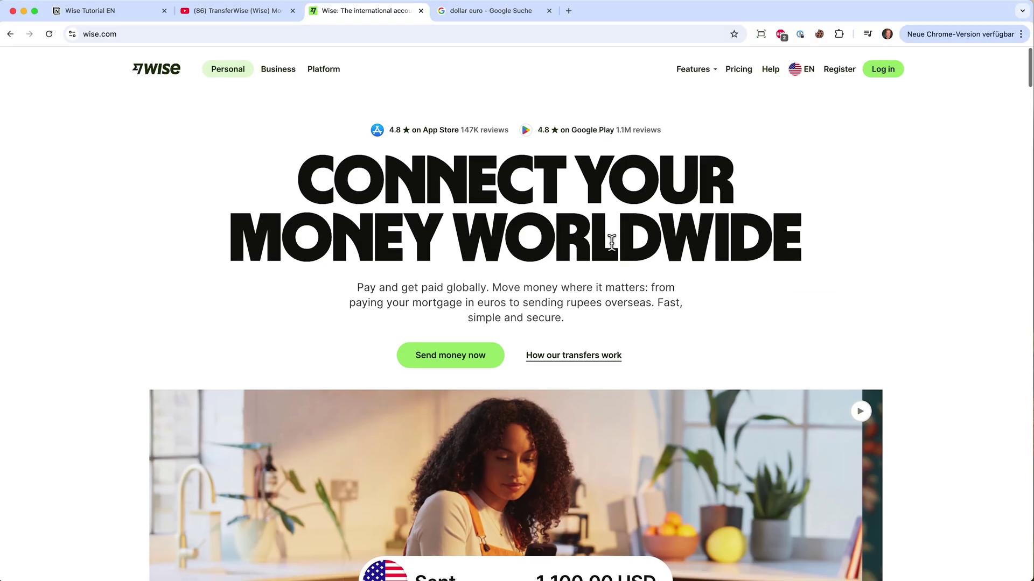
left_click(253, 16)
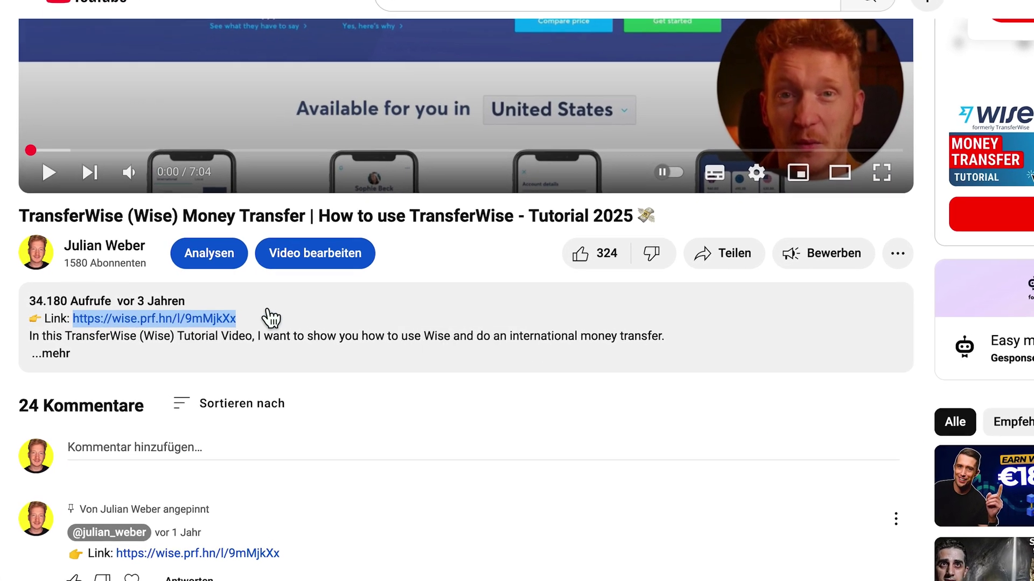
left_click(218, 316)
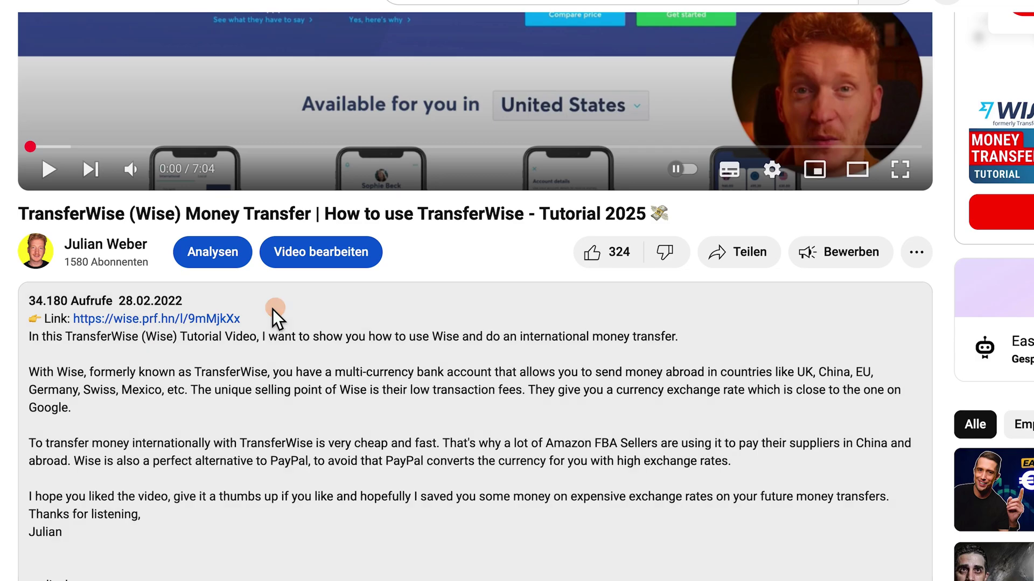
left_click(207, 320)
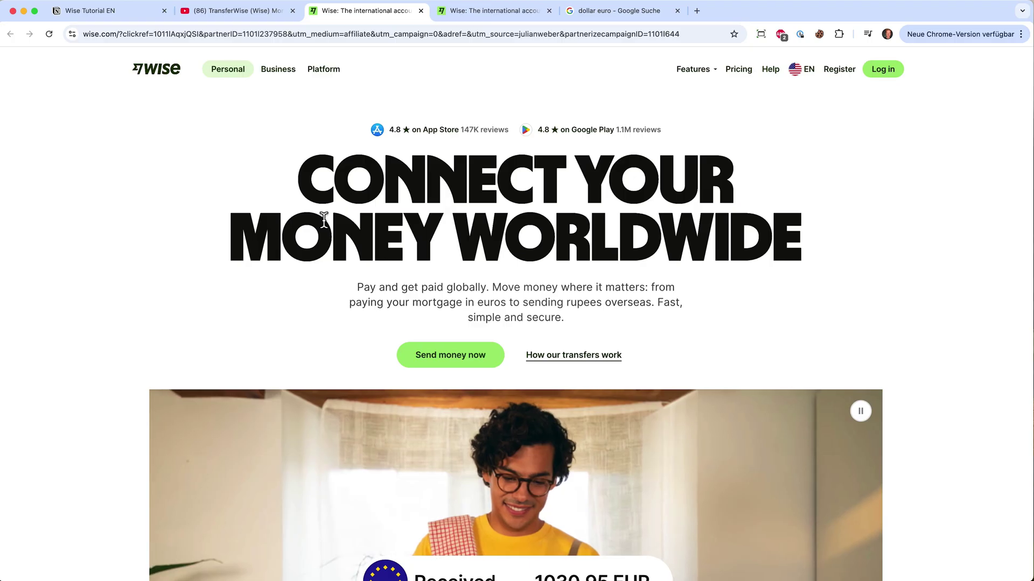
left_click(271, 16)
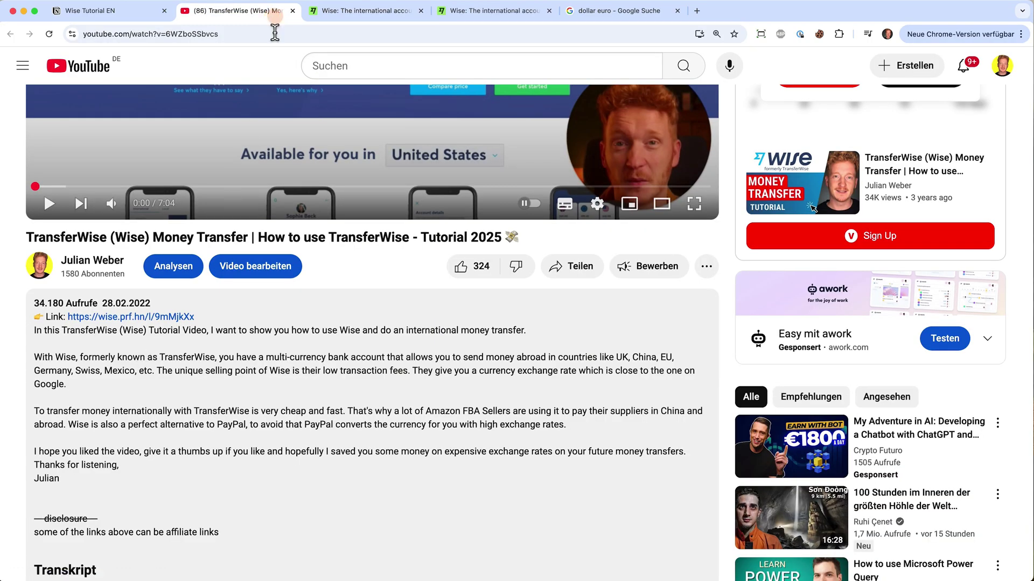
left_click(366, 15)
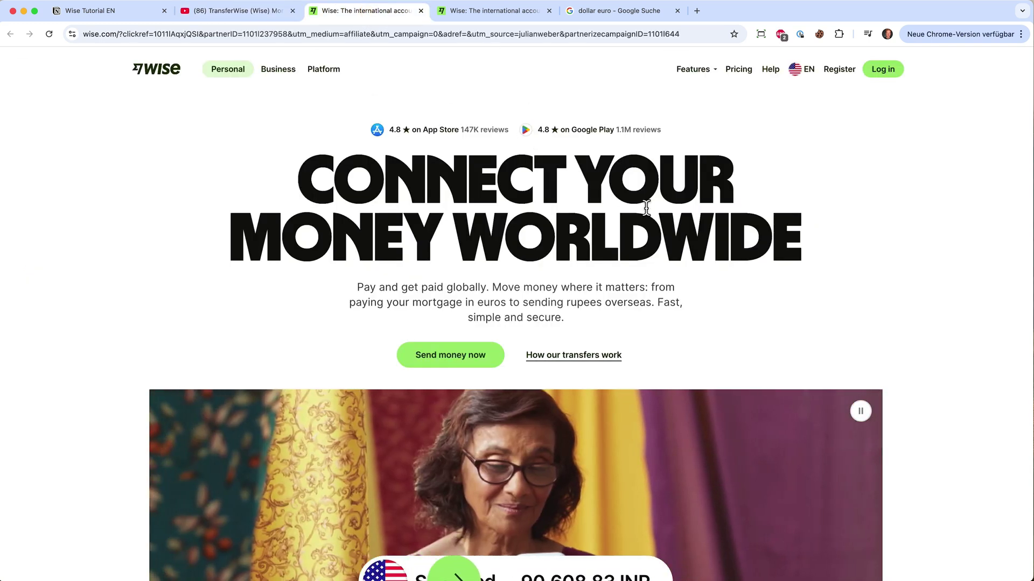
- Open the fee comparison for sending 1,000 USD to EUR and examine Wise's mid-market rate and transparent fee against other providers
scroll(595, 208, "down", 2)
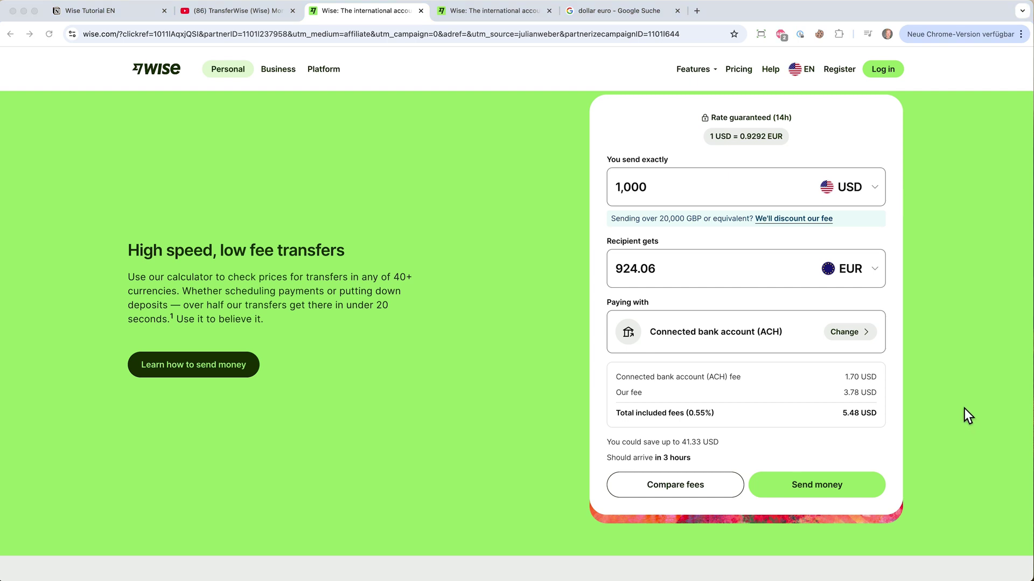
left_click(673, 488)
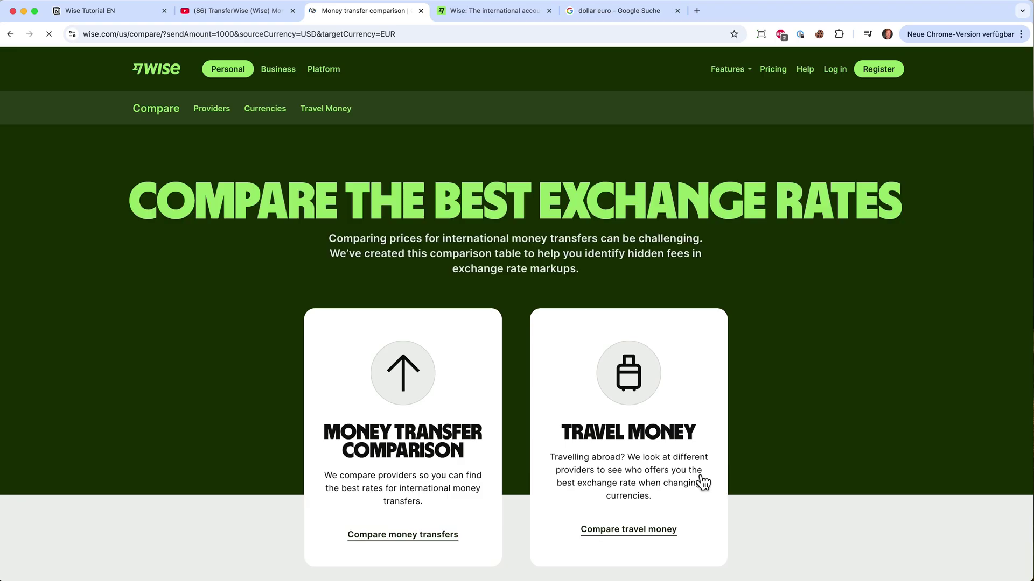
scroll(591, 436, "down", 10)
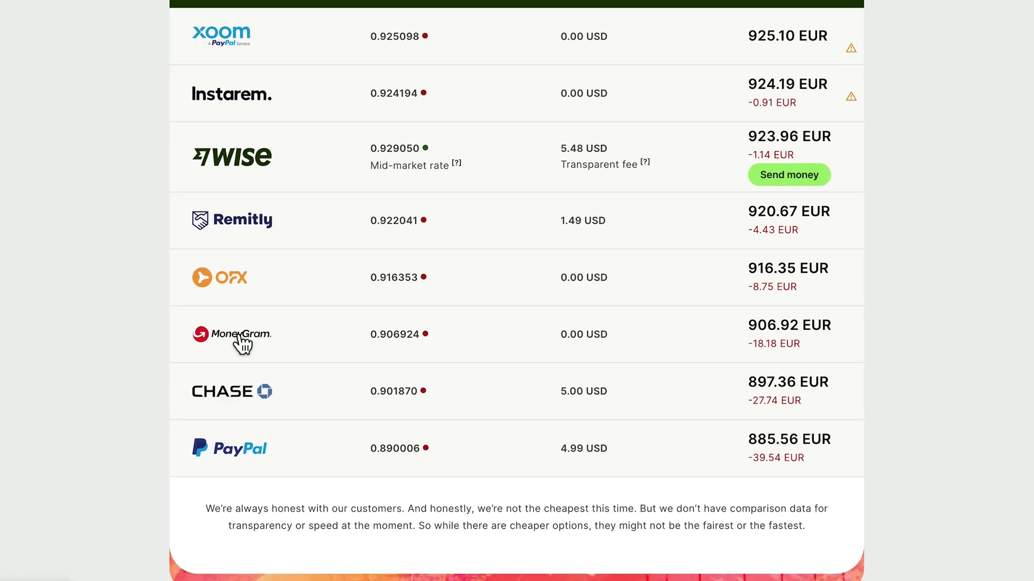
scroll(253, 285, "up", 1)
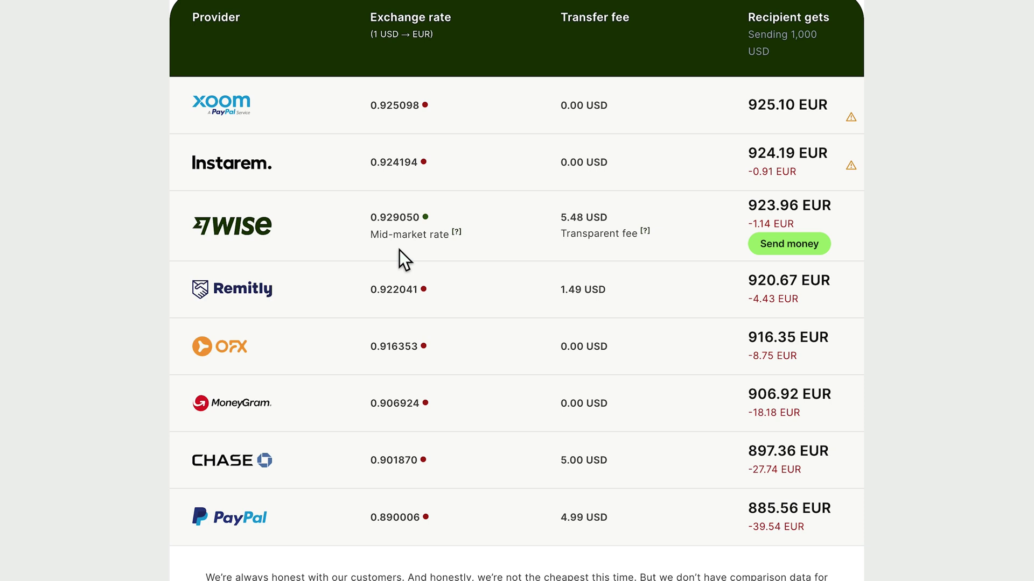
left_click_drag(368, 234, 476, 245)
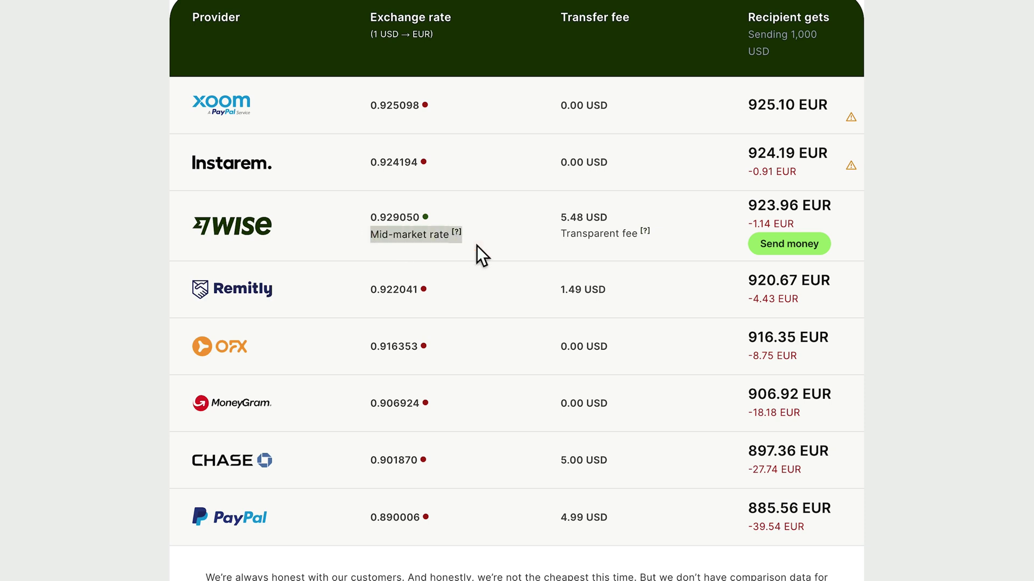
left_click_drag(560, 233, 638, 239)
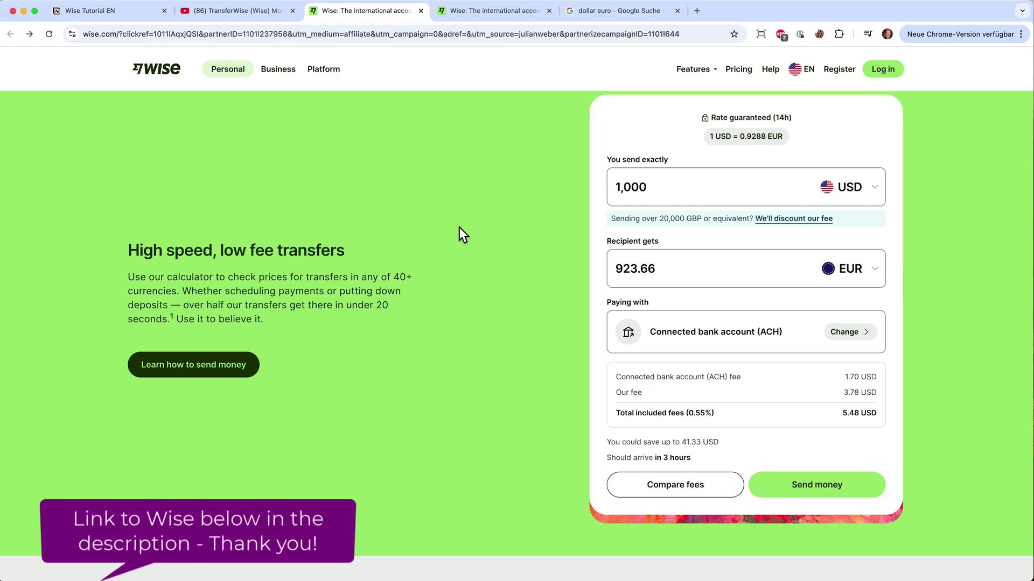
- Set the recipient currency in the transfer calculator to Chinese yuan (CNY) and check the amount the recipient gets
scroll(480, 216, "up", 1)
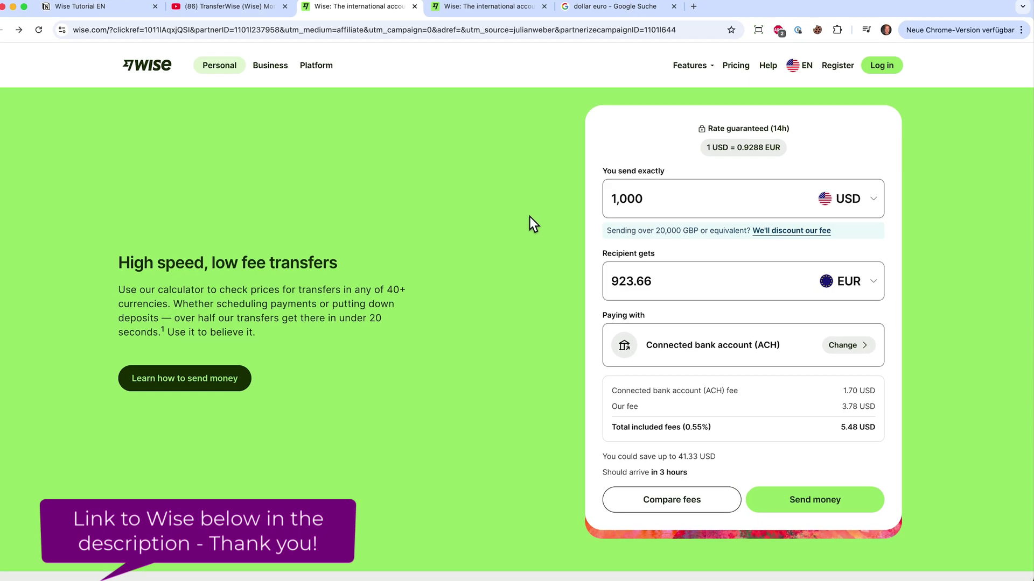
left_click(837, 241)
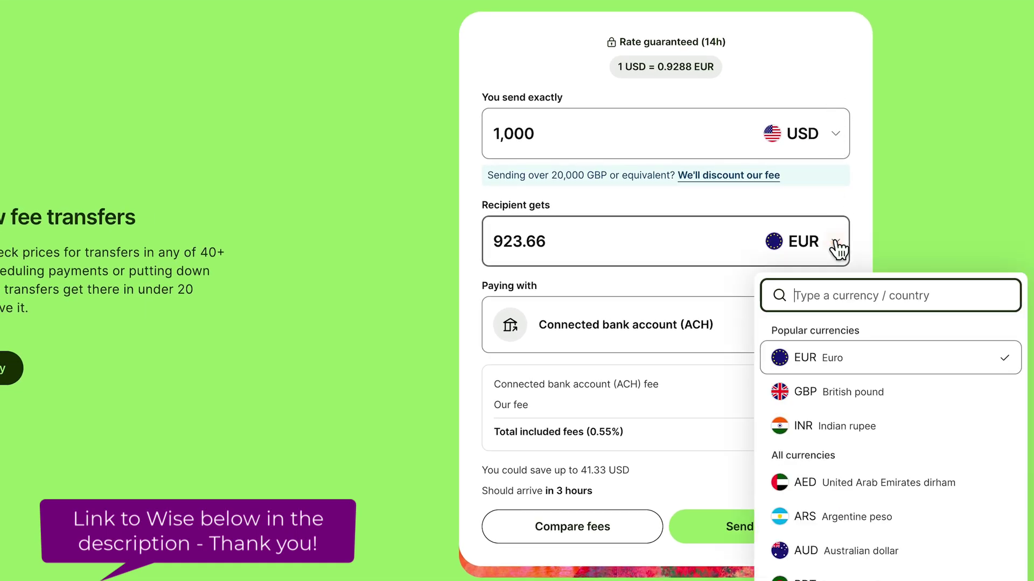
type("chin")
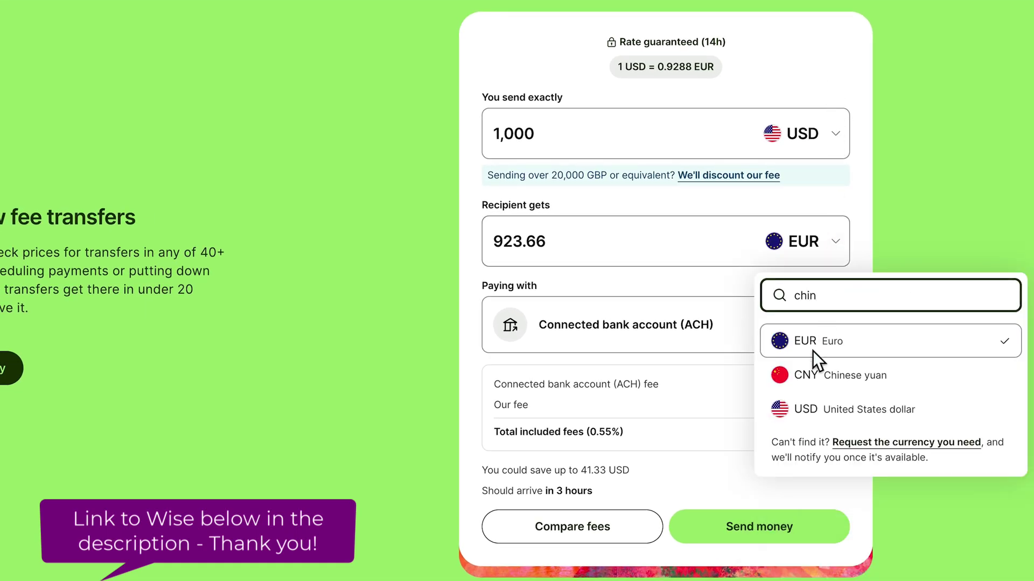
left_click(838, 383)
left_click_drag(589, 237, 453, 231)
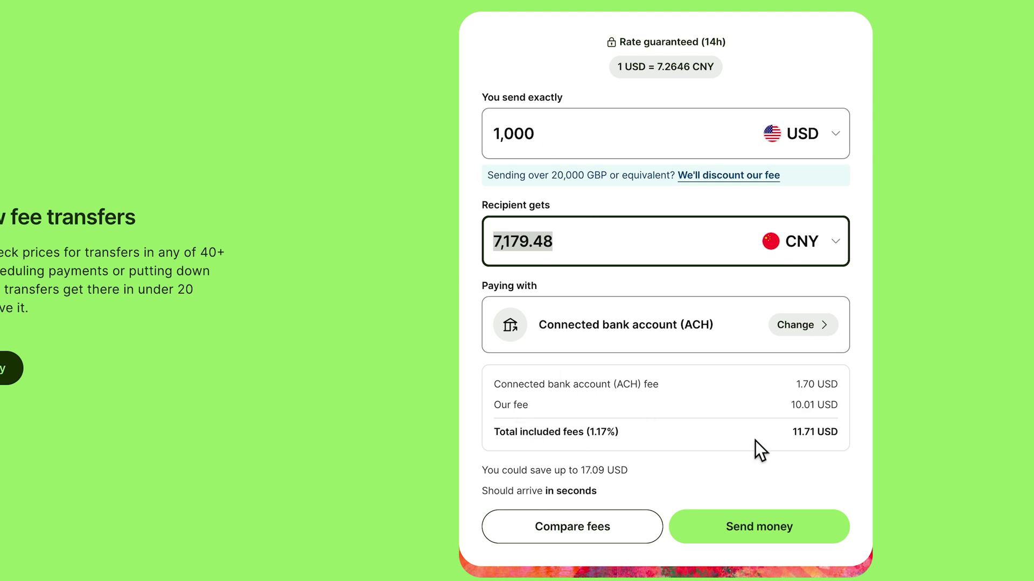
- Look through the Wise homepage sections on account features, security, receiving money and interest, and return to the page start
scroll(755, 440, "down", 8)
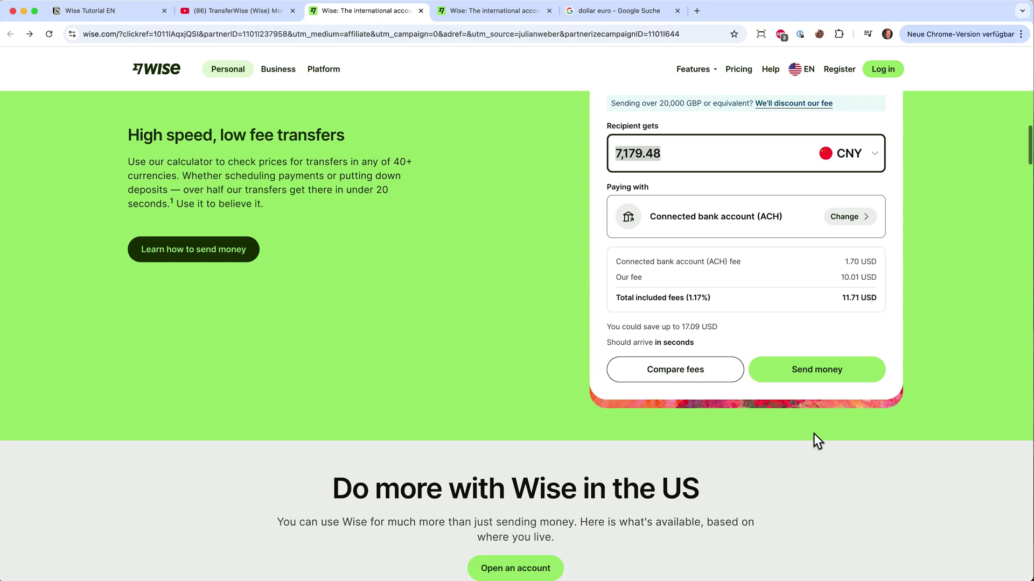
scroll(813, 434, "down", 3)
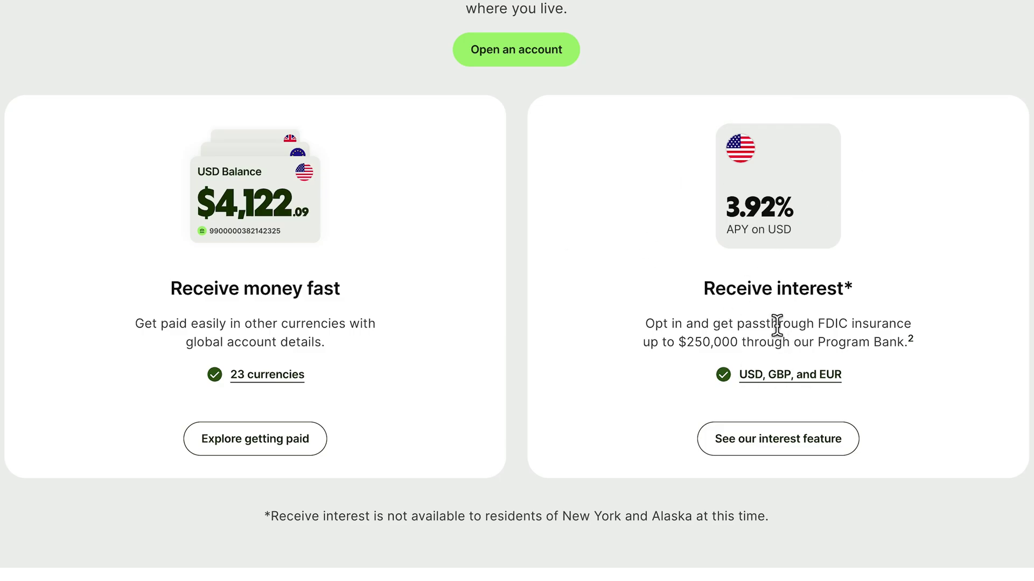
scroll(777, 328, "down", 10)
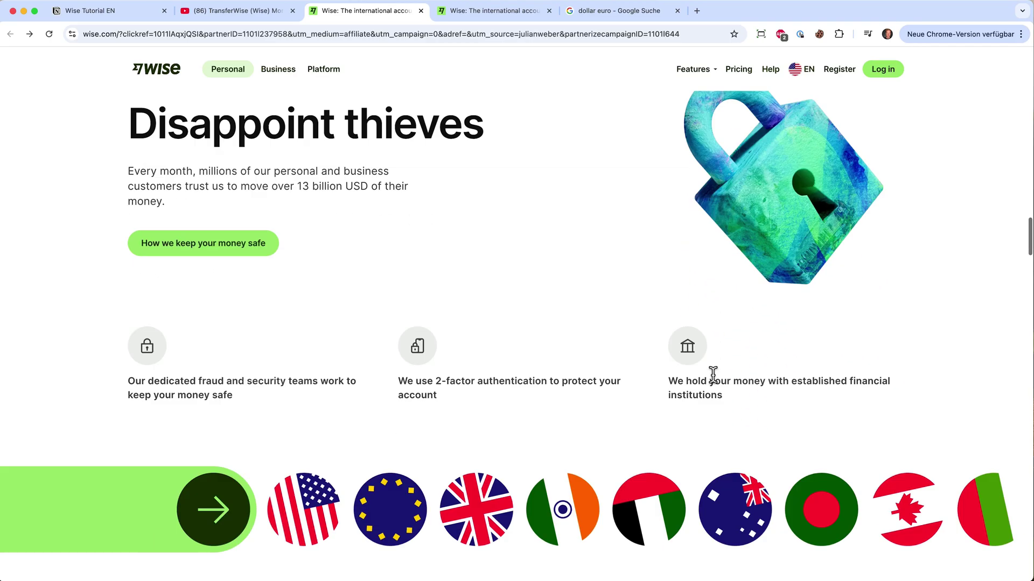
scroll(713, 376, "down", 12)
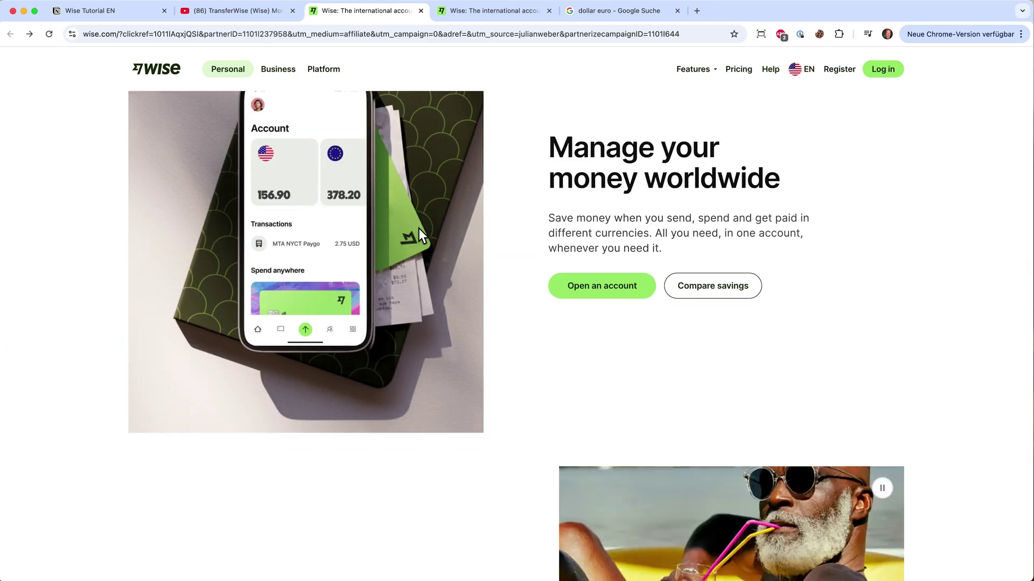
scroll(470, 312, "down", 5)
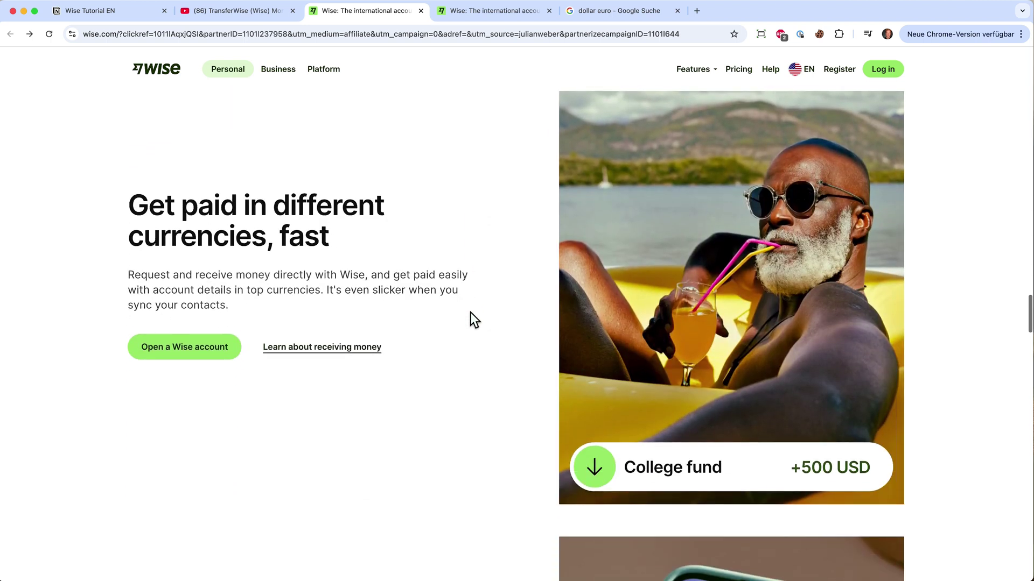
scroll(470, 319, "down", 8)
scroll(470, 312, "down", 14)
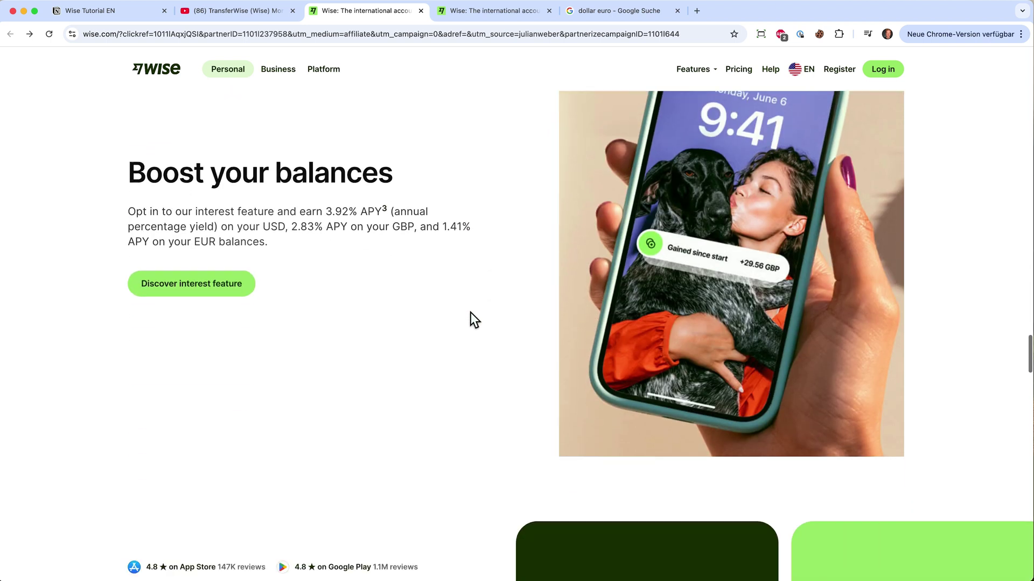
scroll(470, 312, "up", 3)
scroll(470, 313, "down", 3)
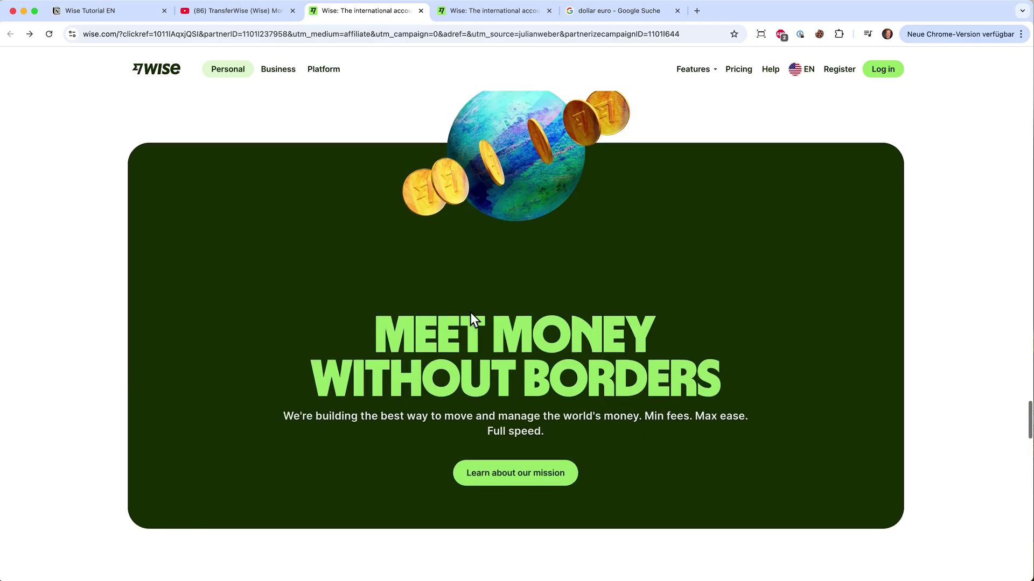
scroll(470, 313, "up", 15)
scroll(470, 320, "up", 10)
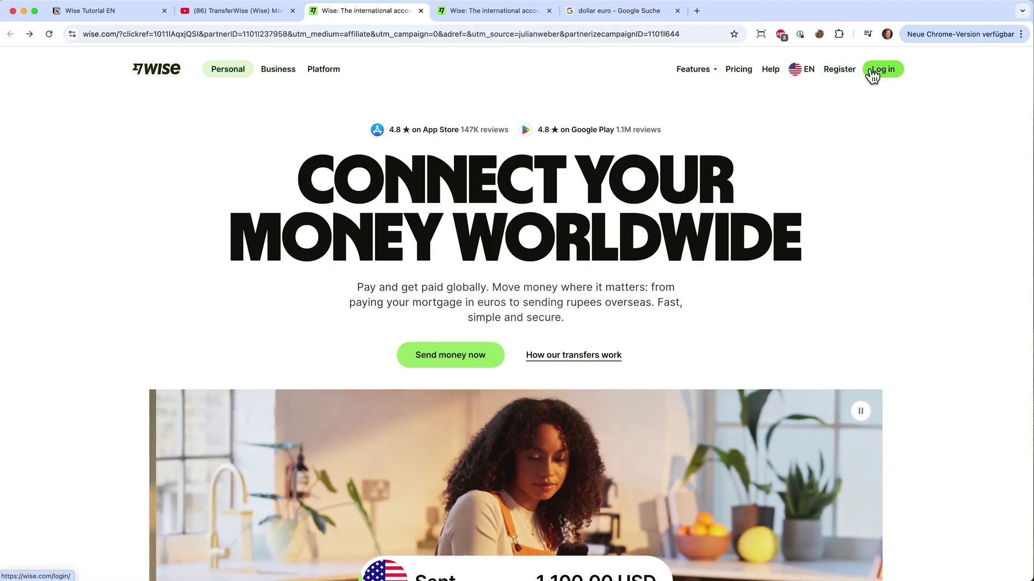
- Log in to the Wise account, open a new Euro balance and return to the account overview
left_click(867, 72)
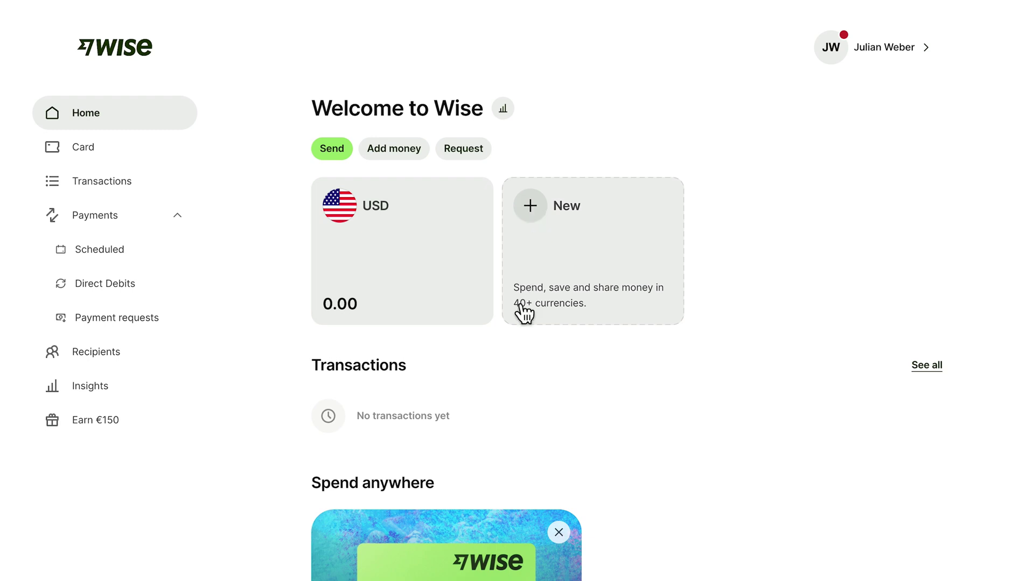
left_click(533, 215)
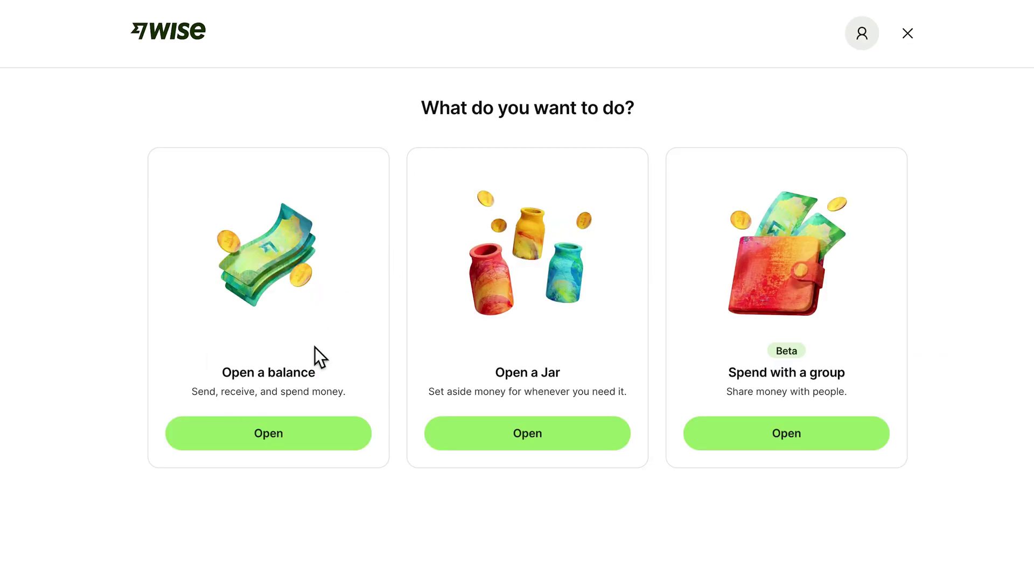
left_click(303, 440)
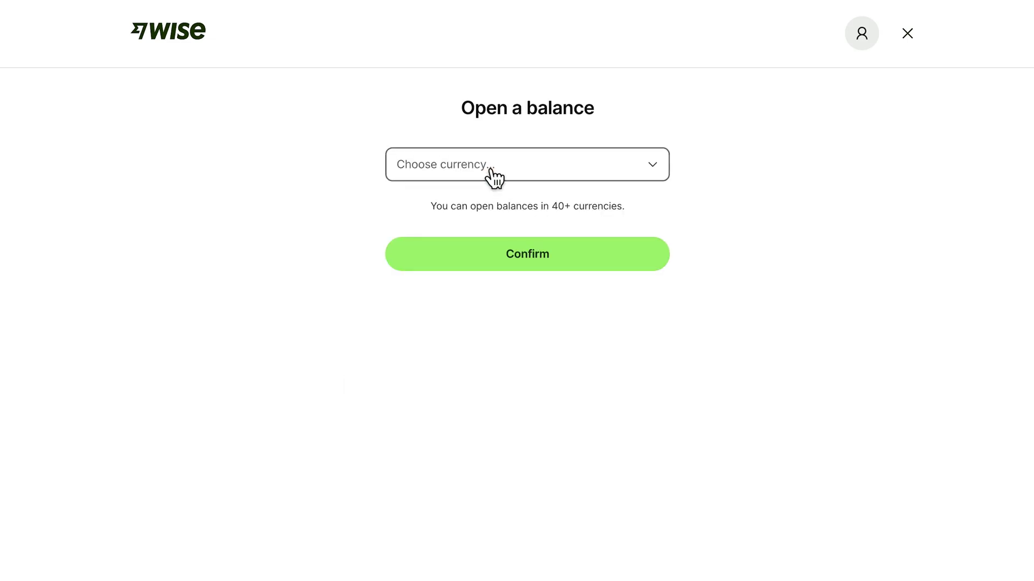
left_click(490, 171)
type("eu")
left_click(447, 268)
left_click(487, 304)
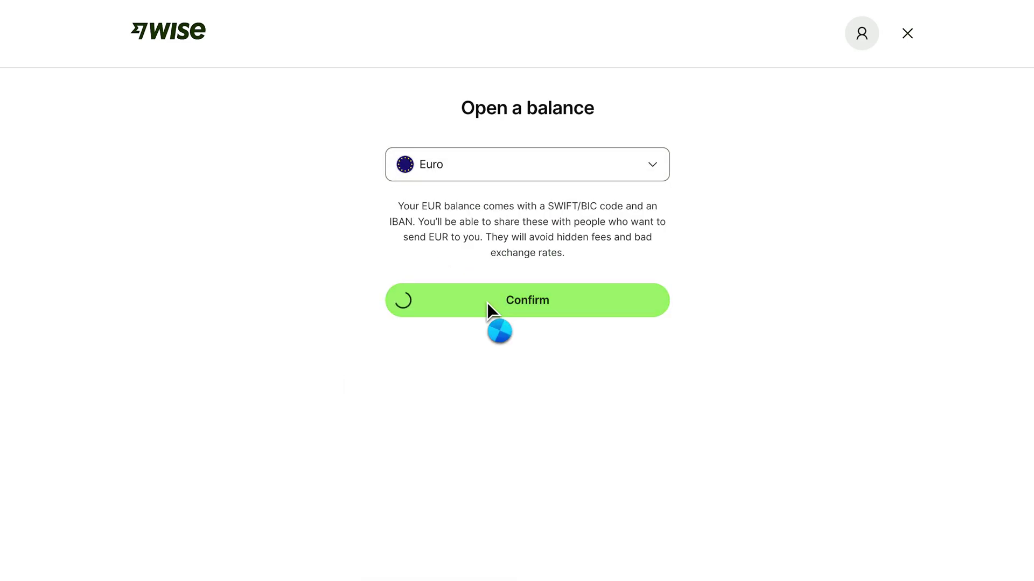
left_click(111, 115)
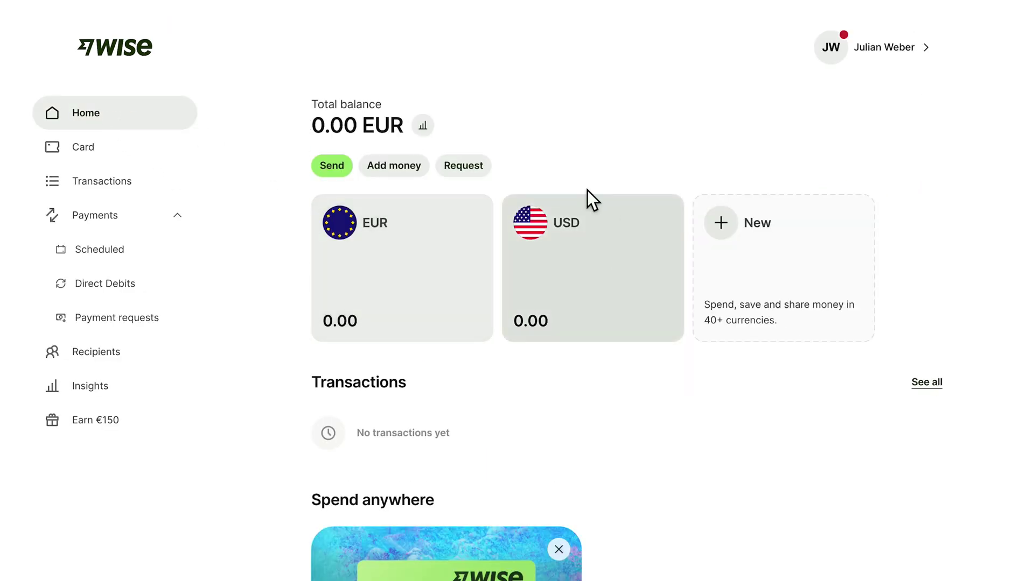
- Open a Canadian dollar balance, view the steps required for its account details and return to the account overview
left_click(721, 223)
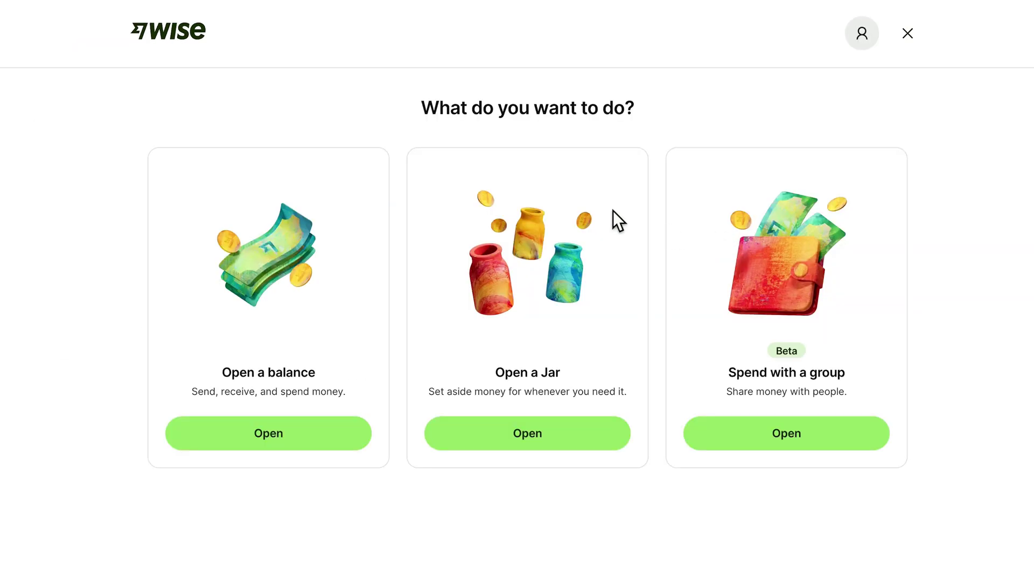
left_click(272, 442)
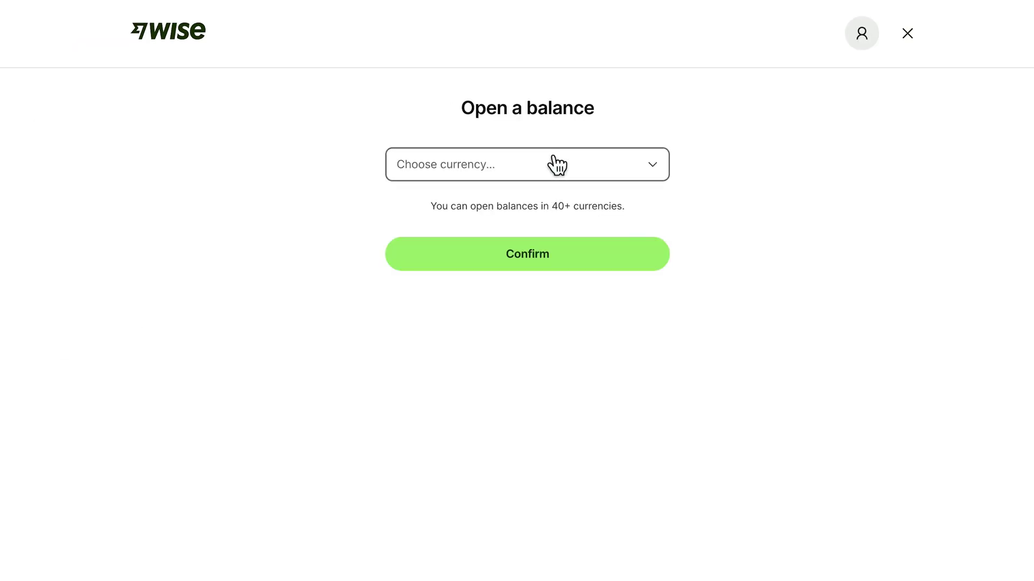
left_click(553, 163)
type("can")
left_click(474, 269)
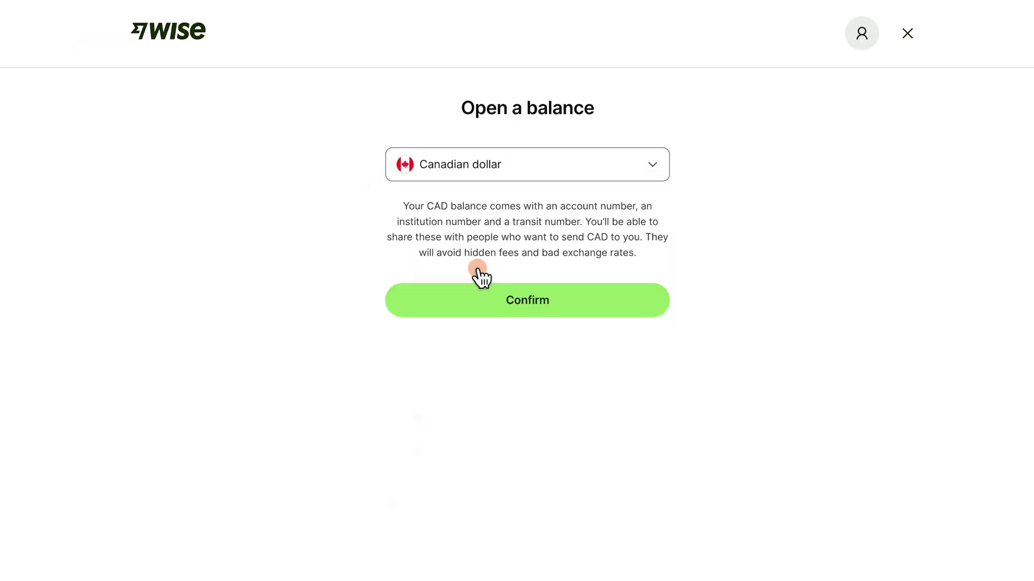
left_click(495, 300)
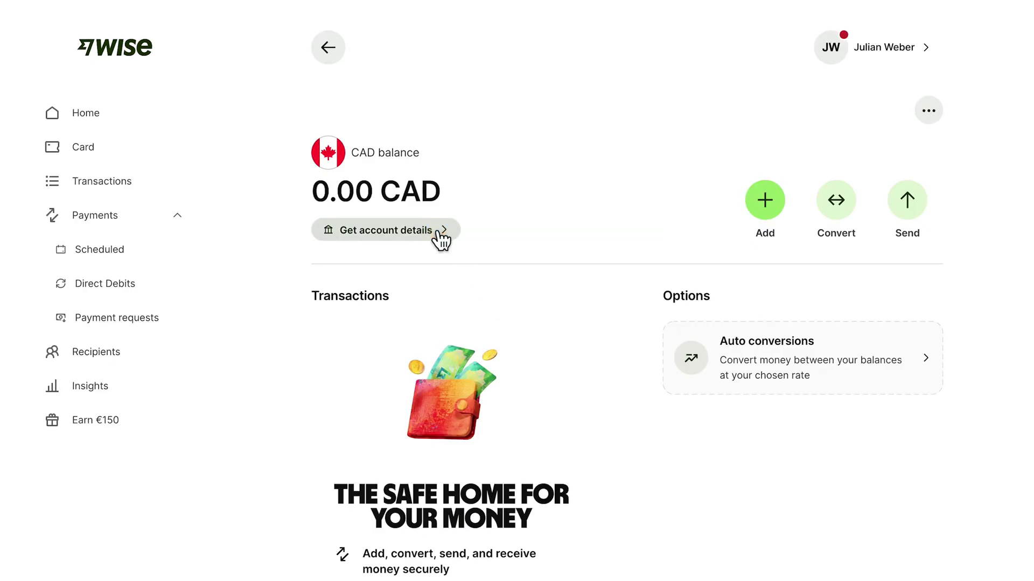
left_click(438, 232)
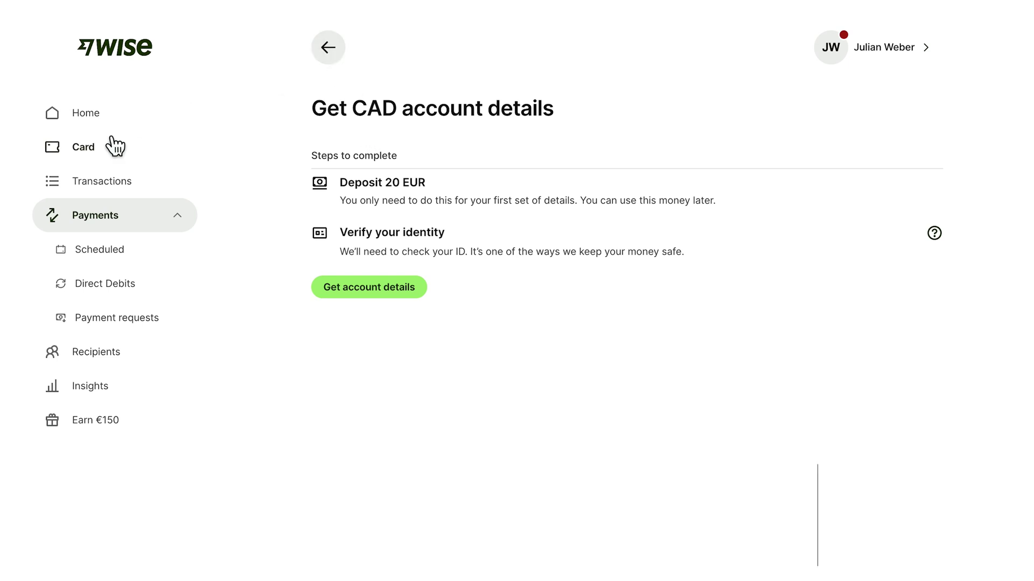
left_click(101, 123)
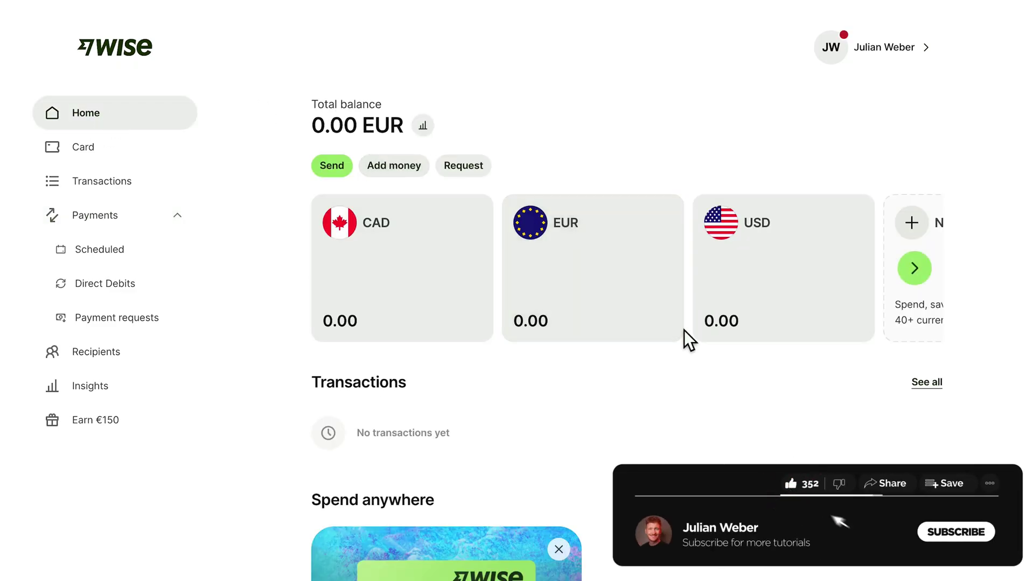
- Start a USD to EUR transfer from the transfer calculator and set the amount the recipient gets to 1,500 EUR
scroll(666, 390, "down", 4)
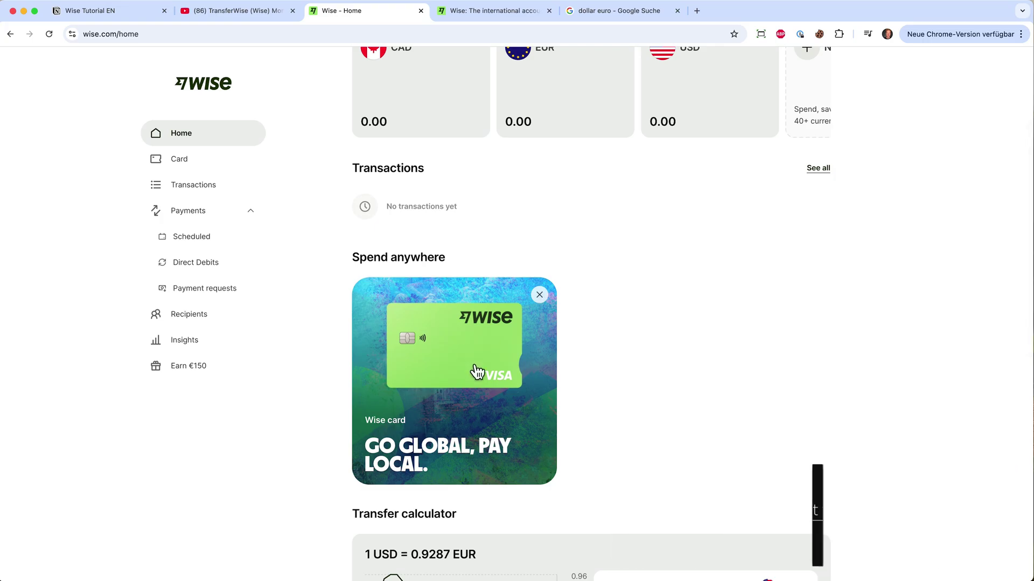
scroll(554, 121, "up", 1)
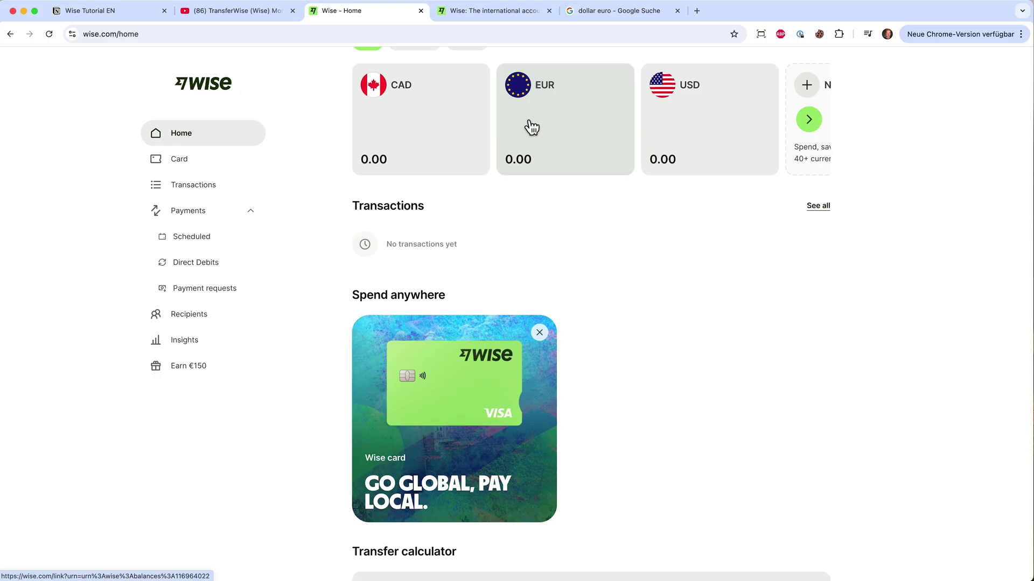
scroll(574, 270, "down", 6)
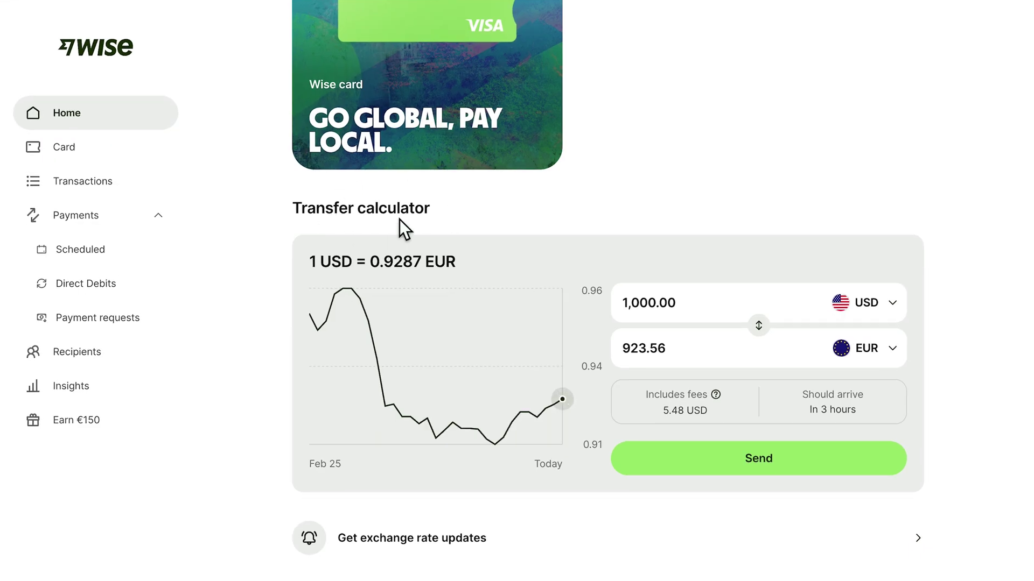
left_click(711, 467)
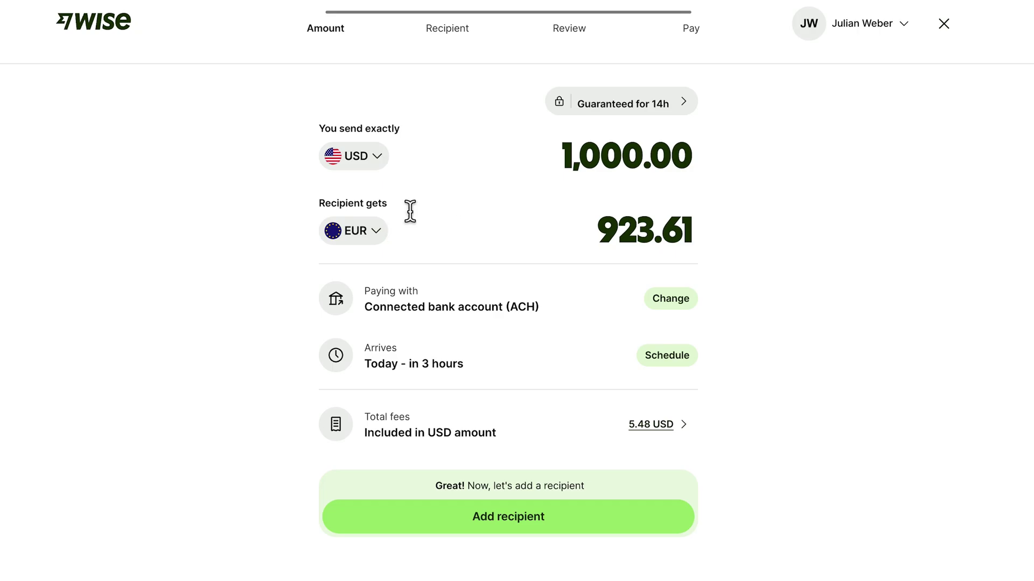
left_click(595, 230)
double_click(546, 243)
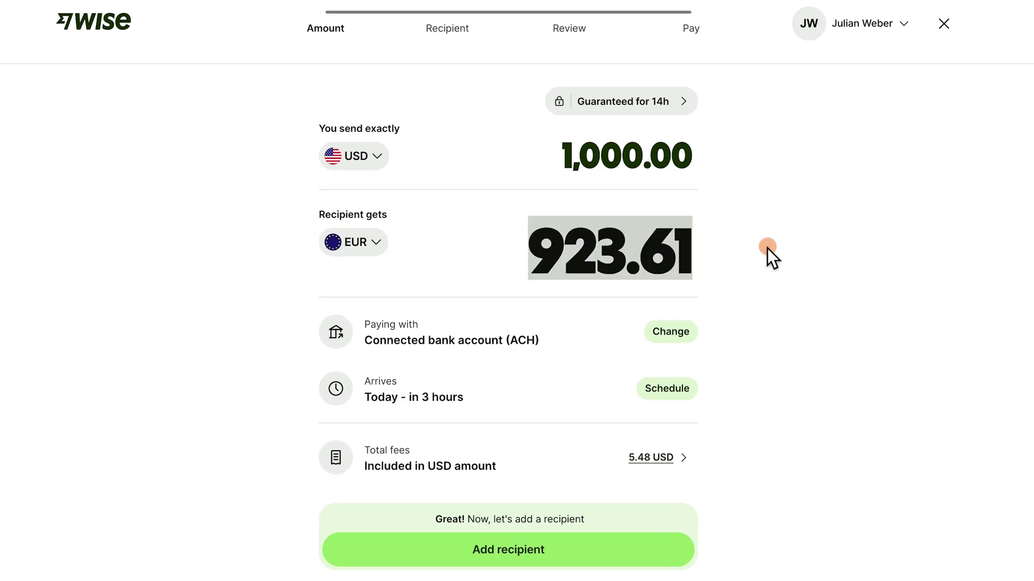
type("1,500")
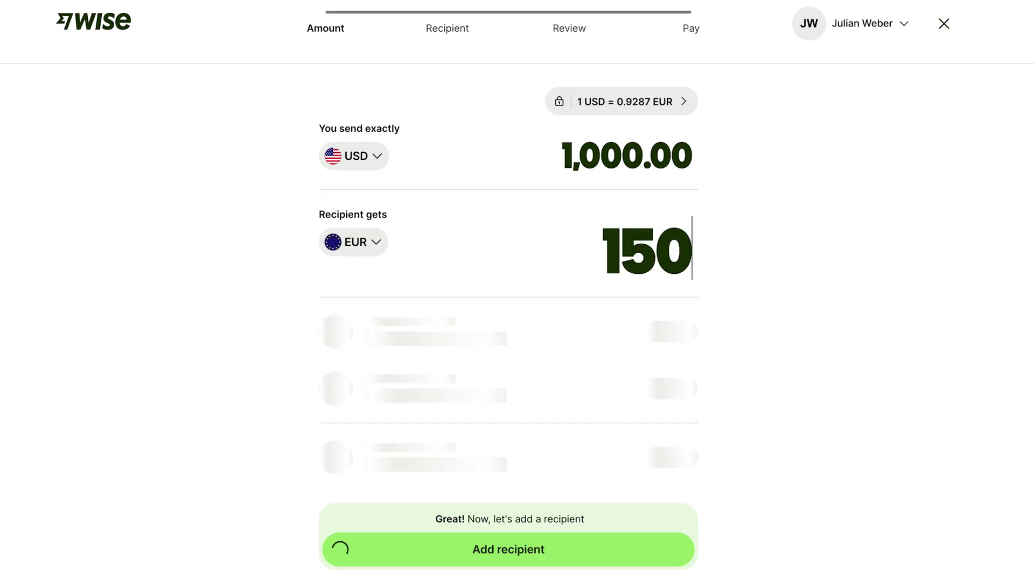
left_click(843, 244)
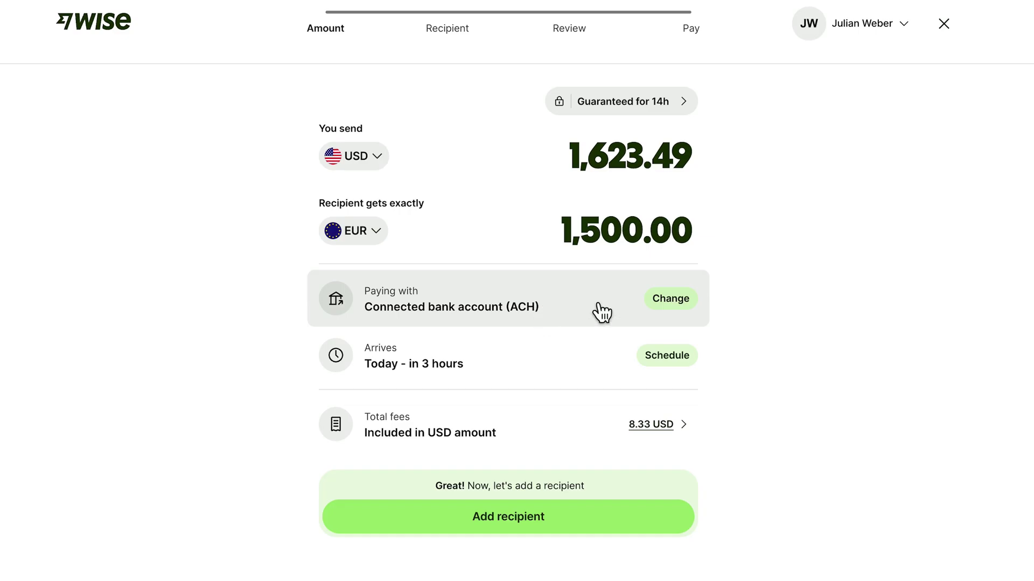
- Review the available payment methods and their fees for the transfer, keeping the connected bank account (ACH)
left_click(668, 303)
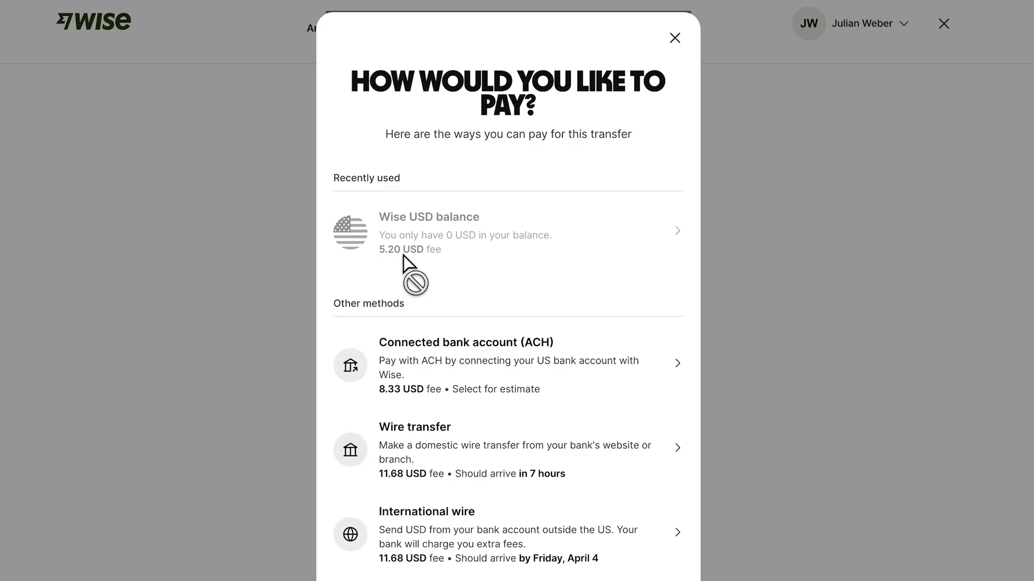
scroll(528, 296, "down", 2)
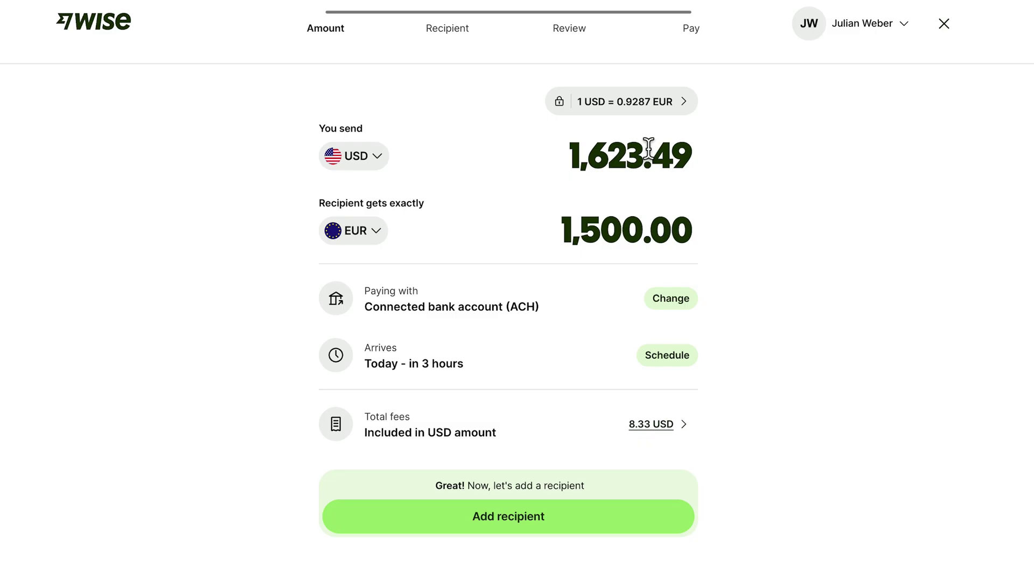
left_click(666, 300)
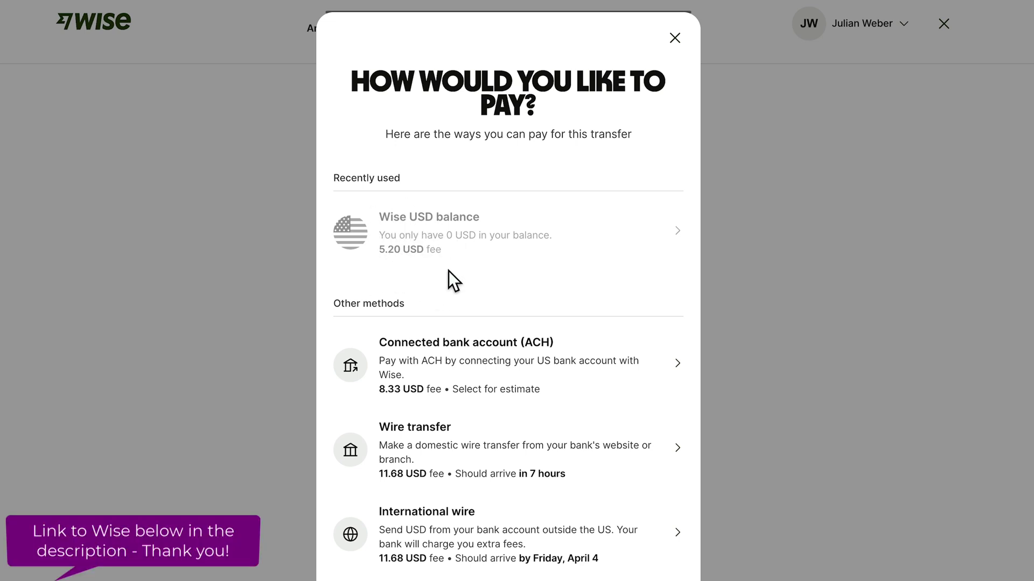
scroll(466, 429, "down", 1)
scroll(557, 168, "up", 1)
left_click(673, 37)
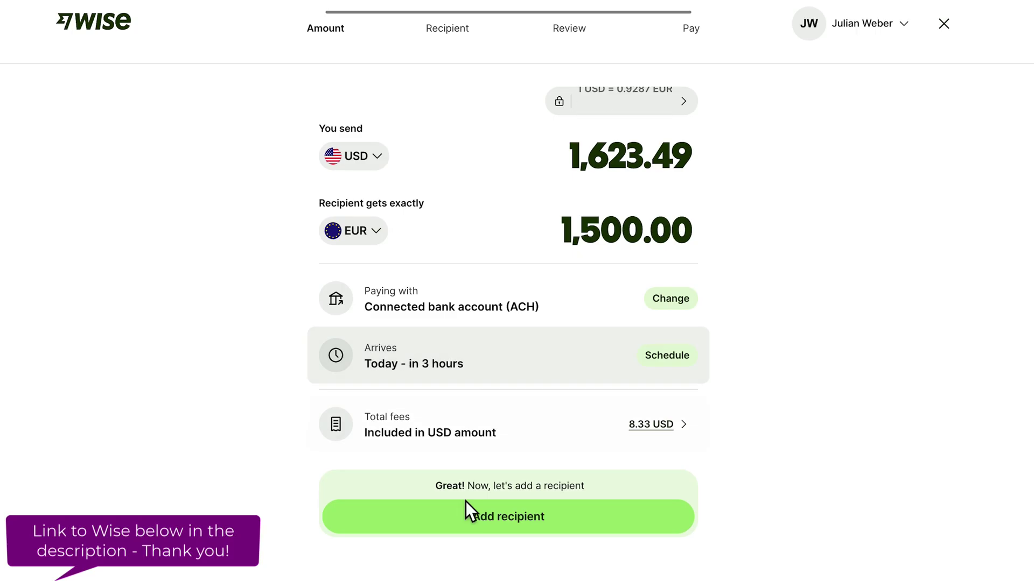
- Add someone else as recipient by bank details and review the fields of the account details form without filling them in
left_click(438, 515)
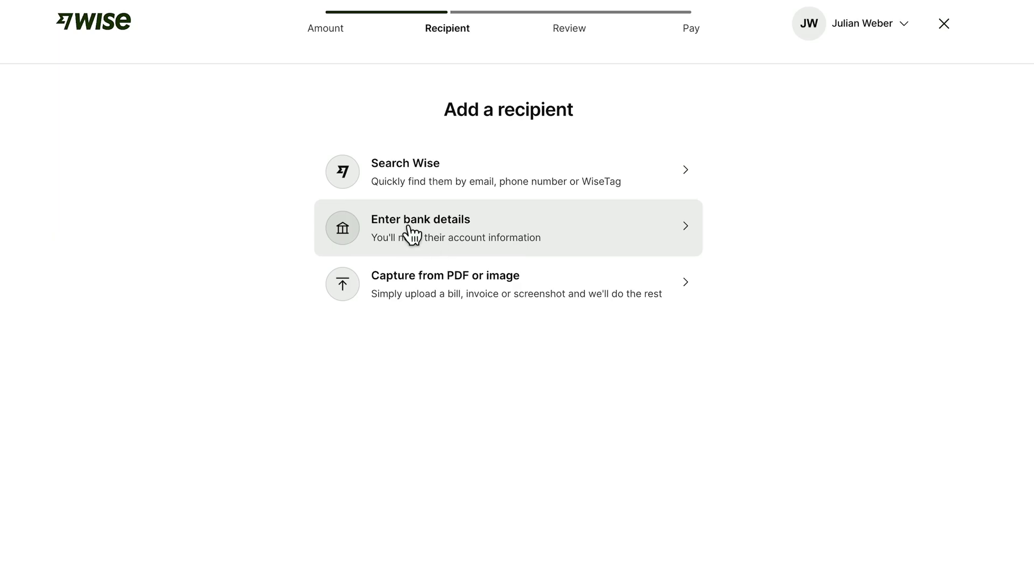
left_click(421, 242)
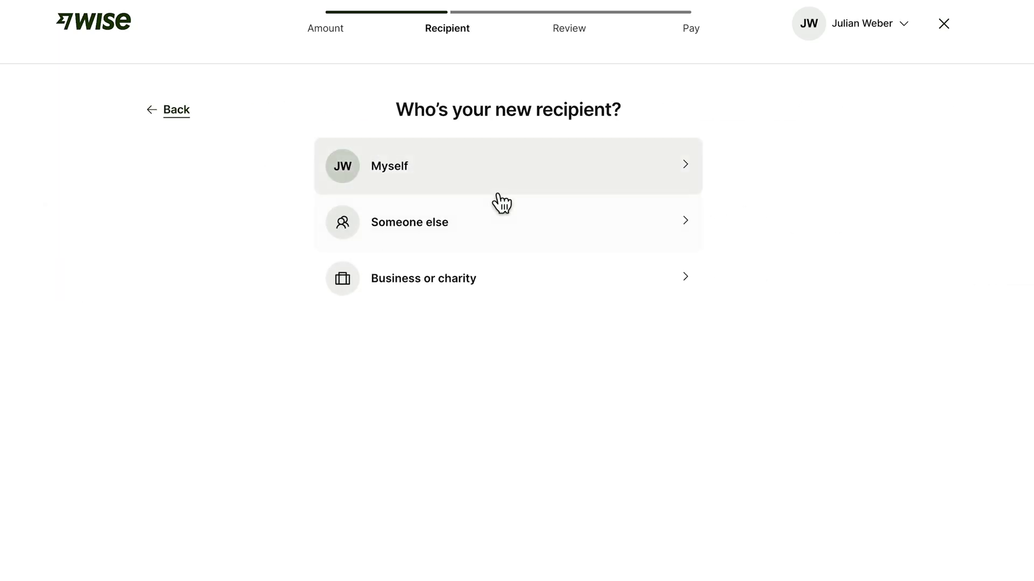
left_click(478, 248)
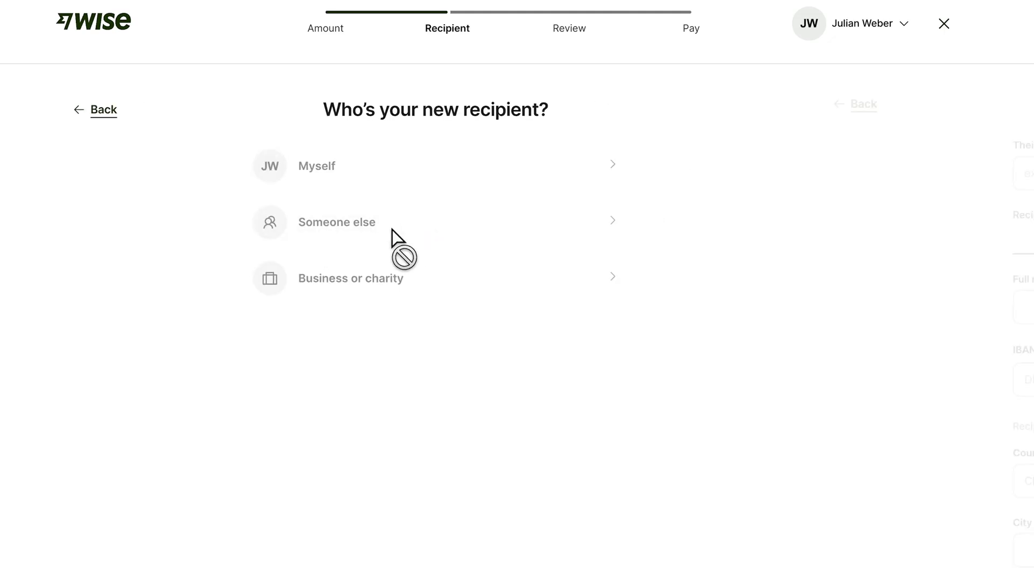
scroll(487, 113, "down", 1)
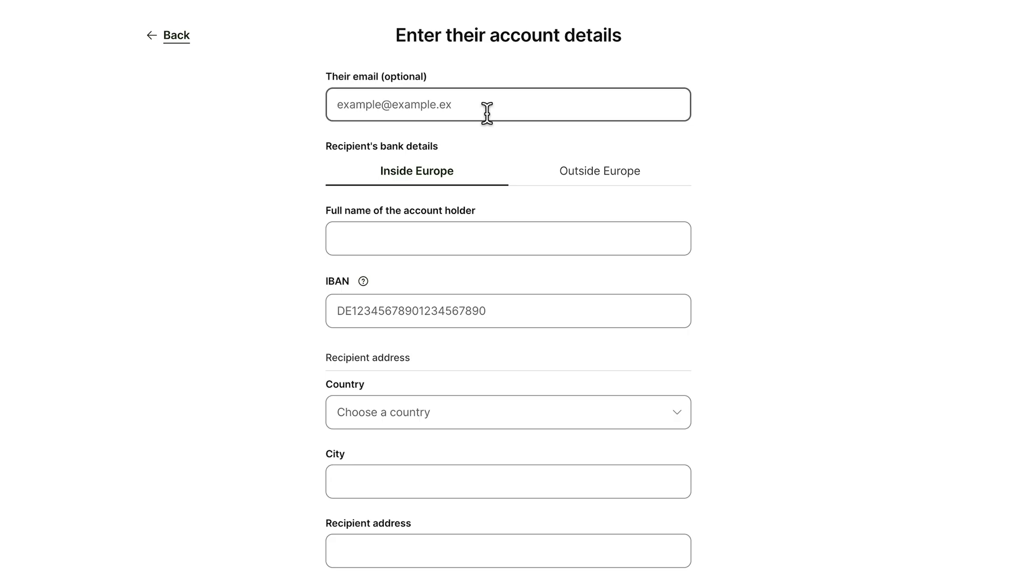
scroll(822, 164, "down", 2)
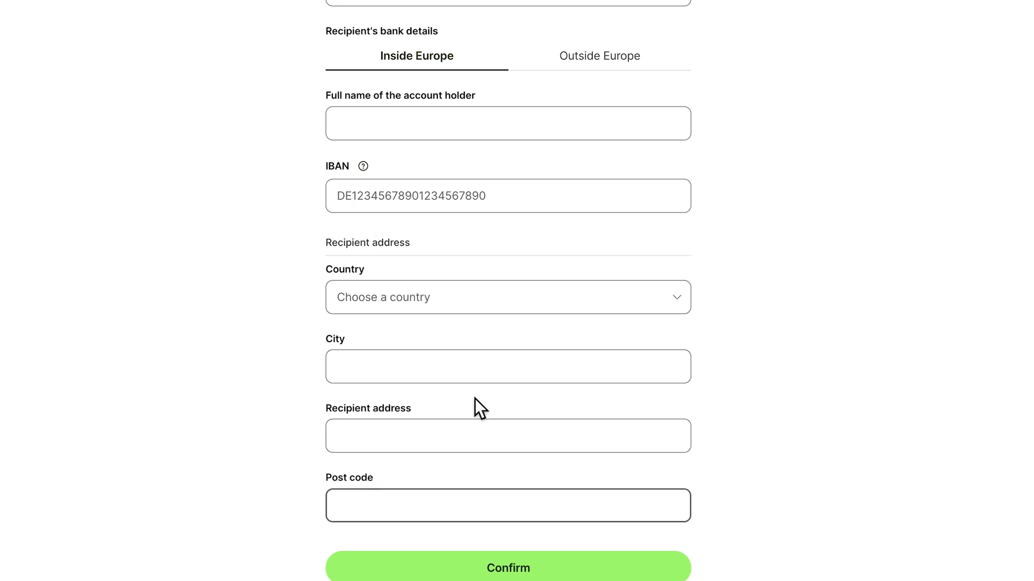
scroll(519, 355, "up", 2)
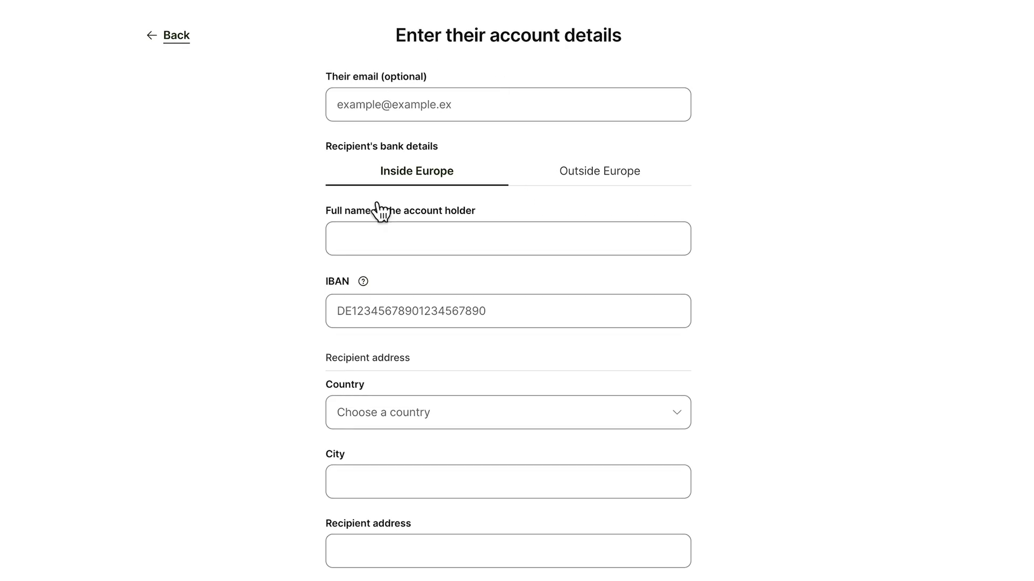
scroll(500, 377, "down", 3)
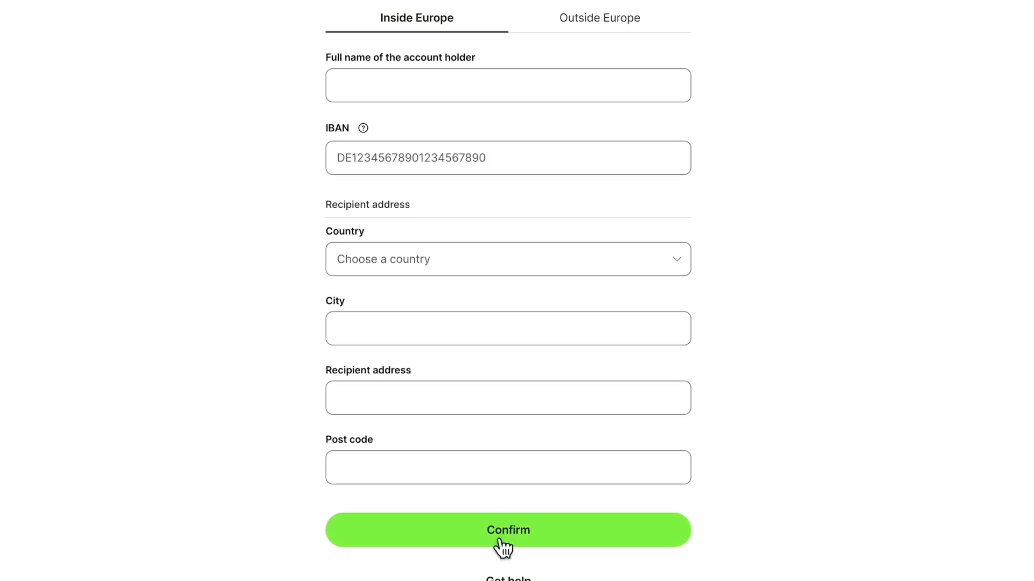
scroll(565, 444, "up", 3)
scroll(575, 443, "up", 2)
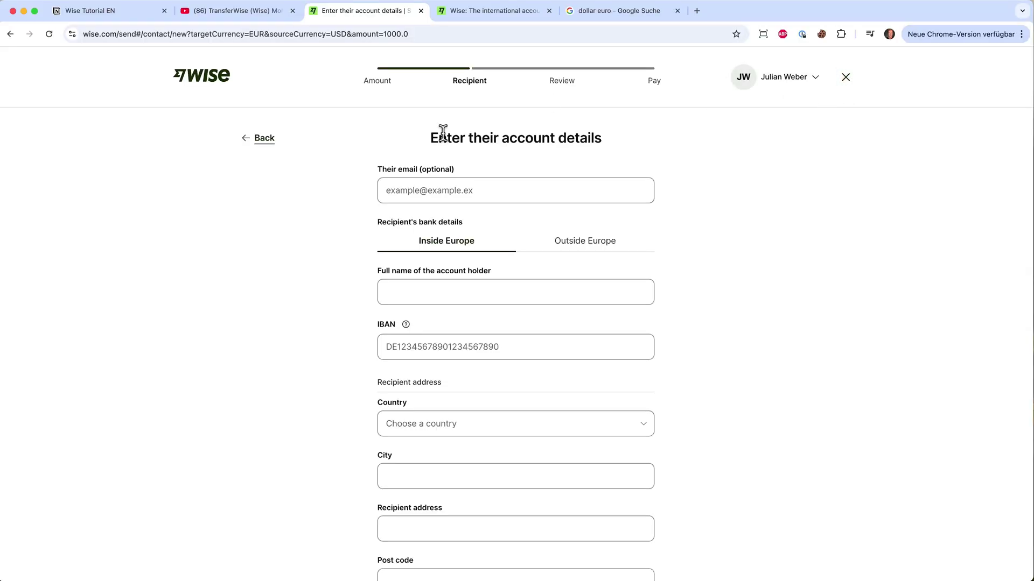
- Return to the transfer's amount stage, view the sending currency choices and close the transfer
left_click(253, 139)
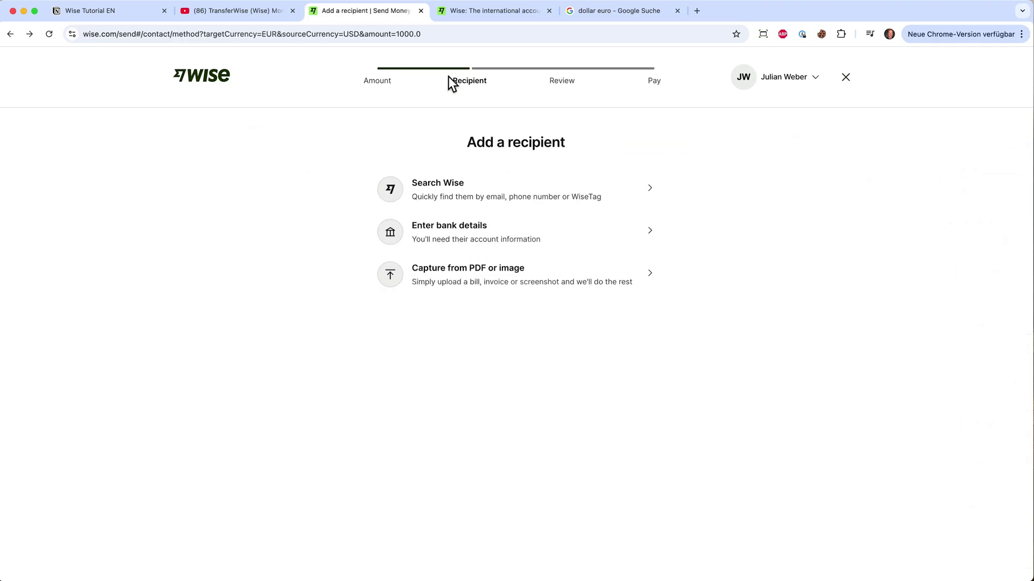
left_click(386, 81)
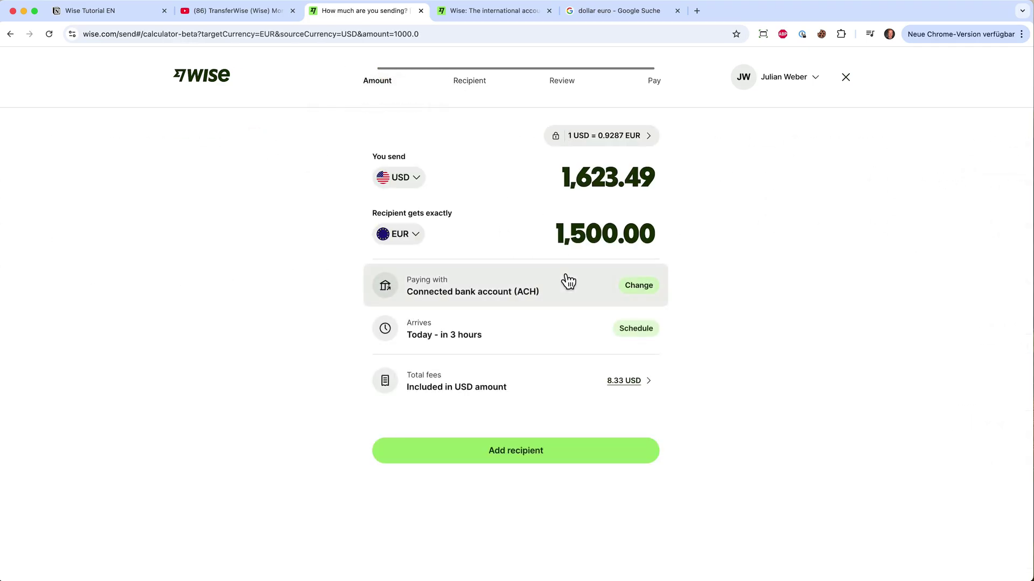
left_click(423, 178)
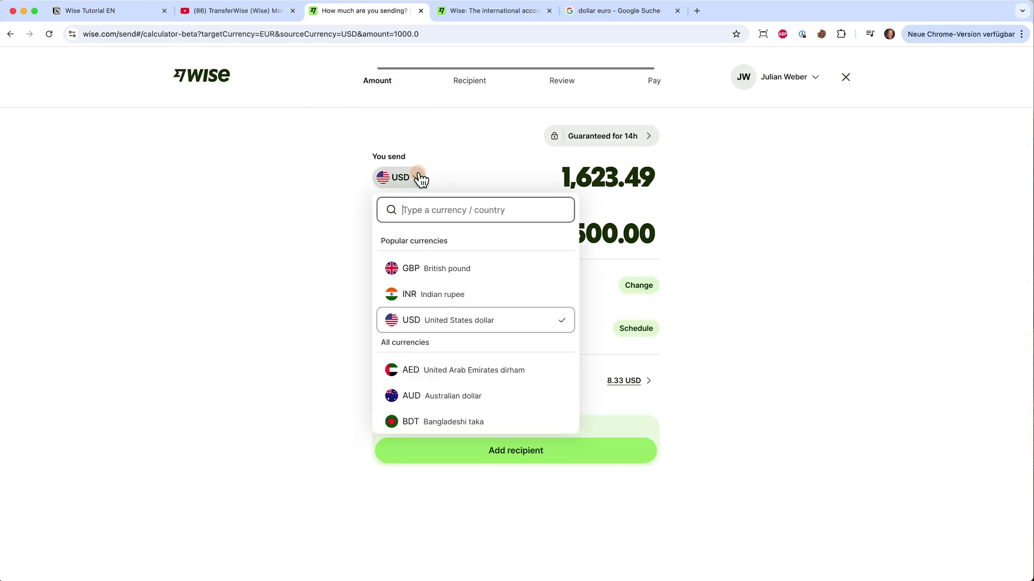
left_click(761, 222)
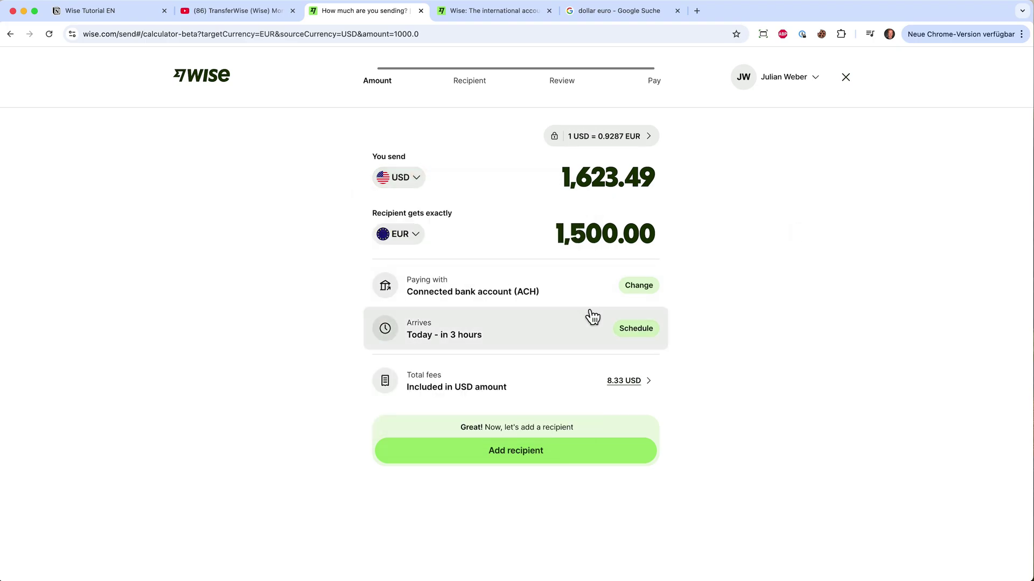
left_click(846, 80)
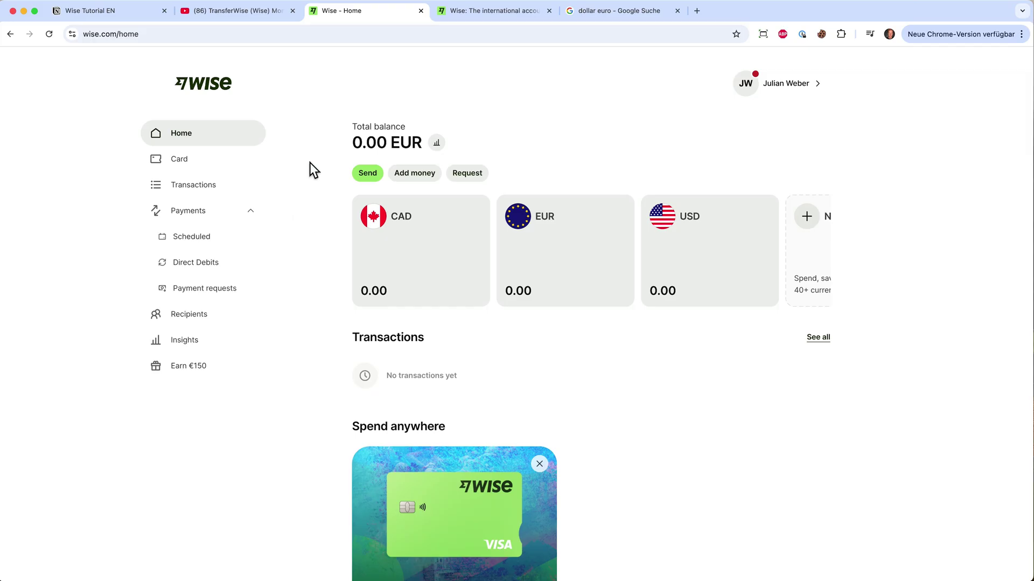
- Look through the account overview's balances, Wise card and transfer calculator sections, and return to the page start
scroll(386, 382, "down", 10)
mouse_move(542, 289)
scroll(558, 179, "up", 3)
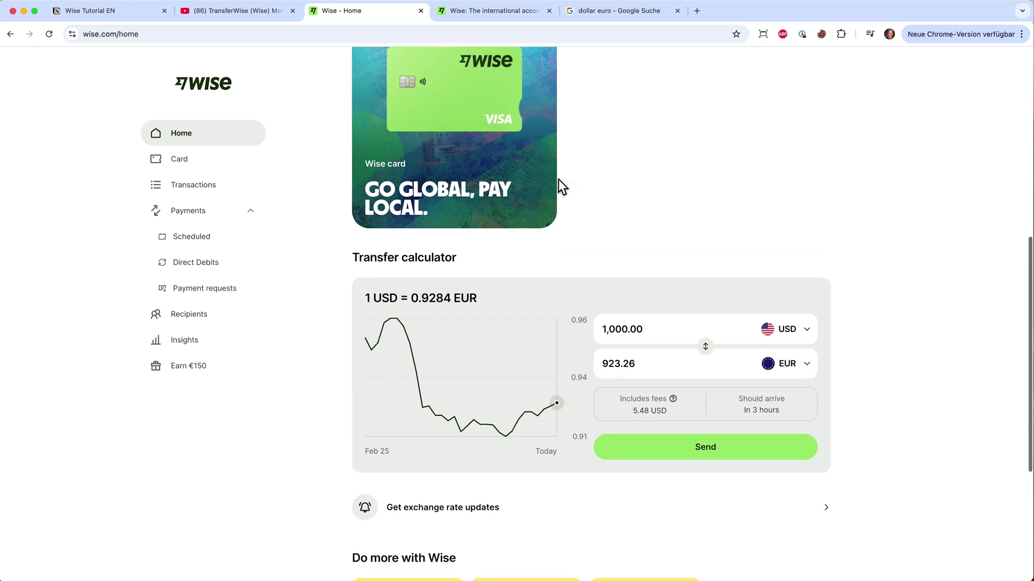
scroll(473, 214, "up", 2)
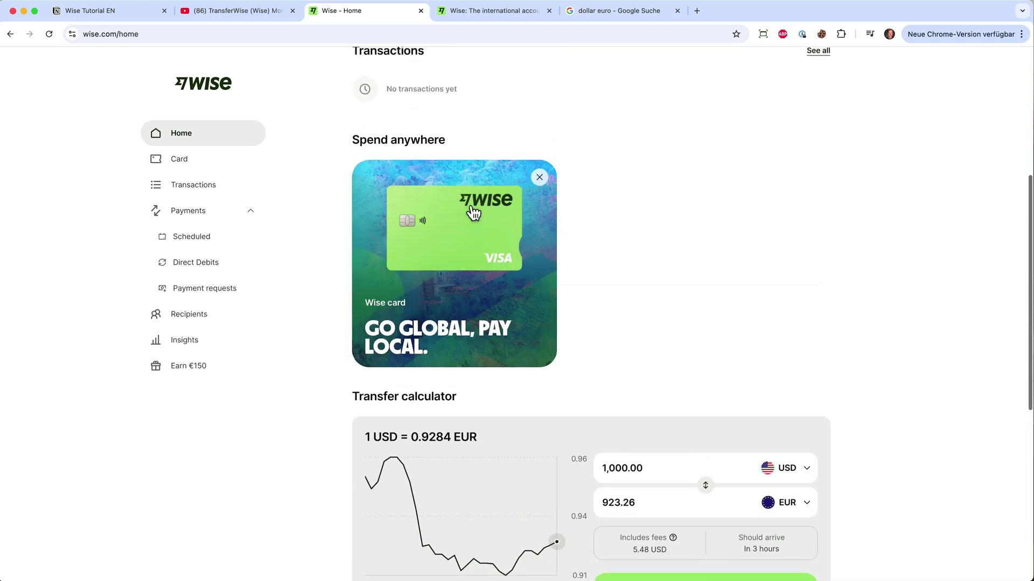
scroll(473, 214, "up", 6)
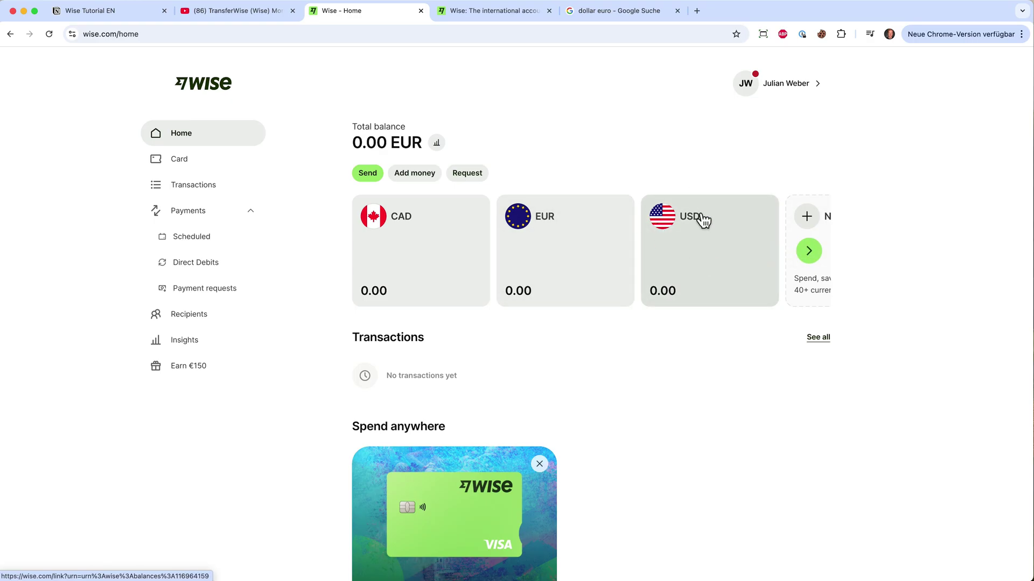
scroll(558, 341, "down", 6)
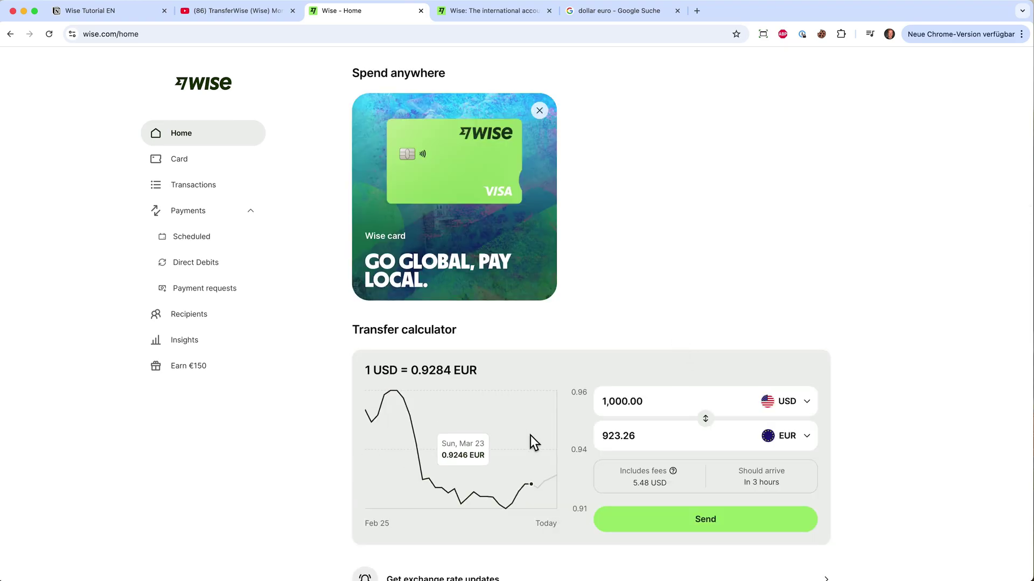
scroll(624, 334, "up", 6)
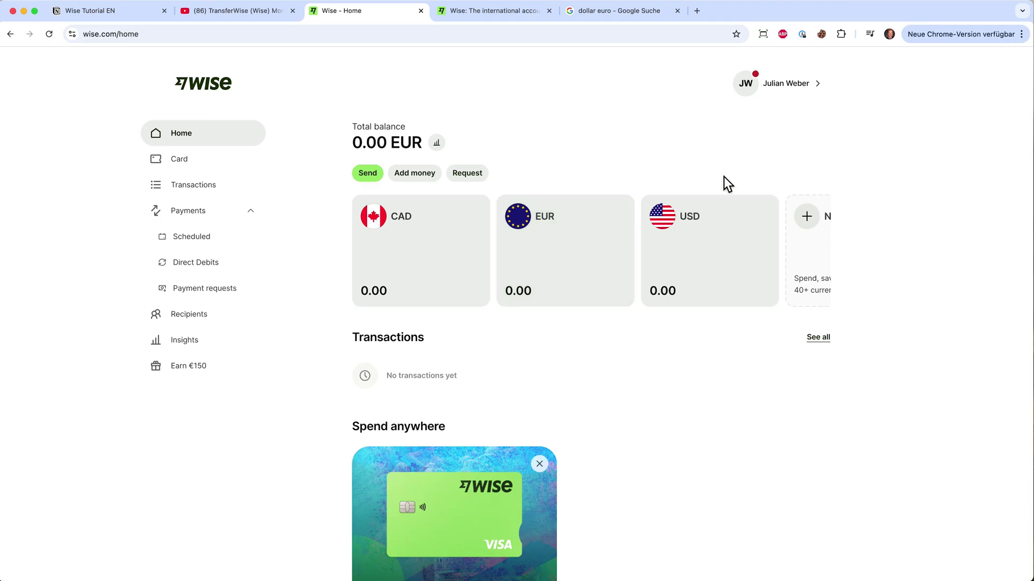
- Open a new Jar named Savings with US dollar as its currency
mouse_move(772, 256)
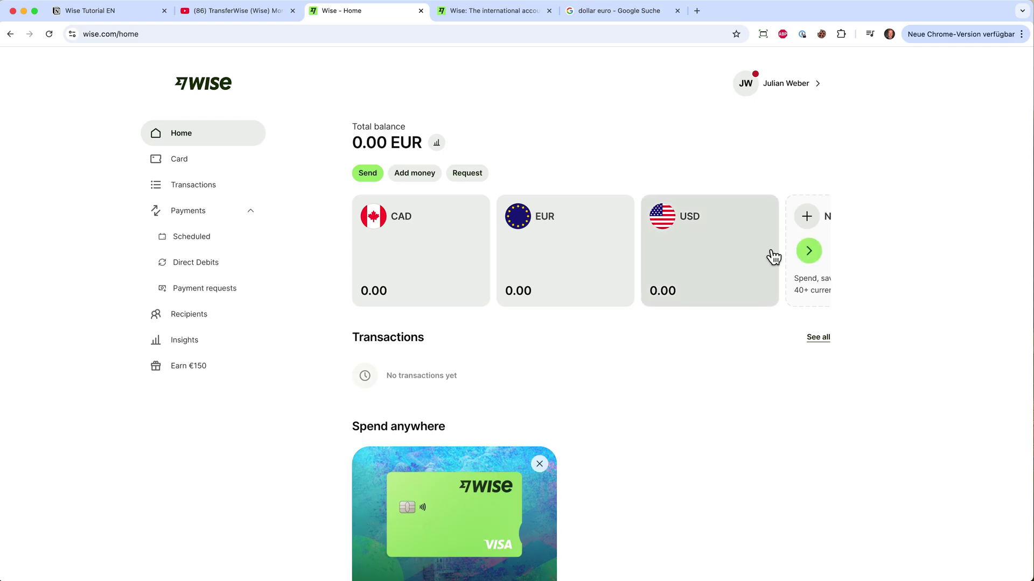
left_click(809, 253)
left_click(795, 220)
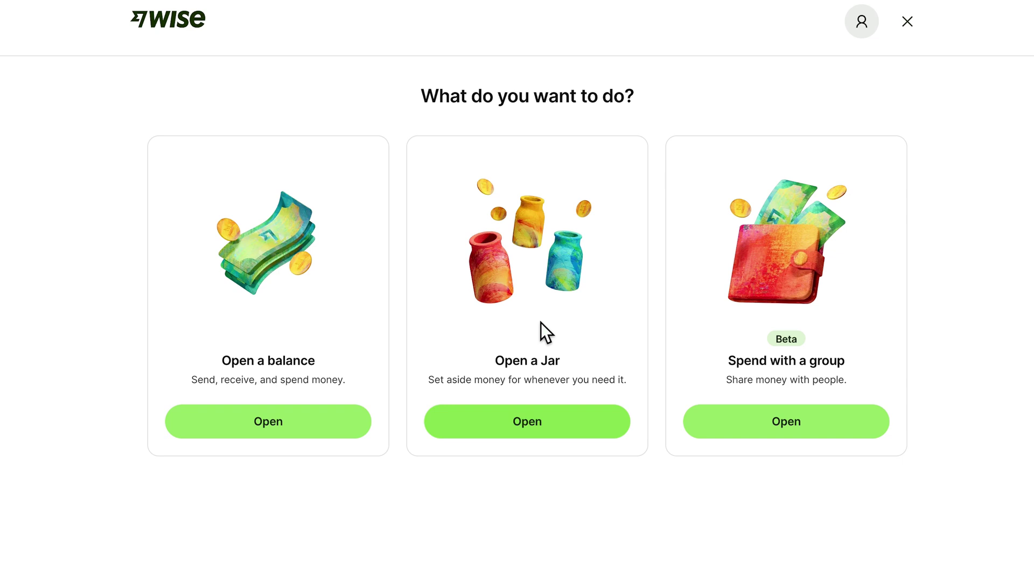
left_click(506, 425)
left_click(504, 464)
left_click(482, 282)
type("Savings")
left_click(503, 365)
left_click(484, 428)
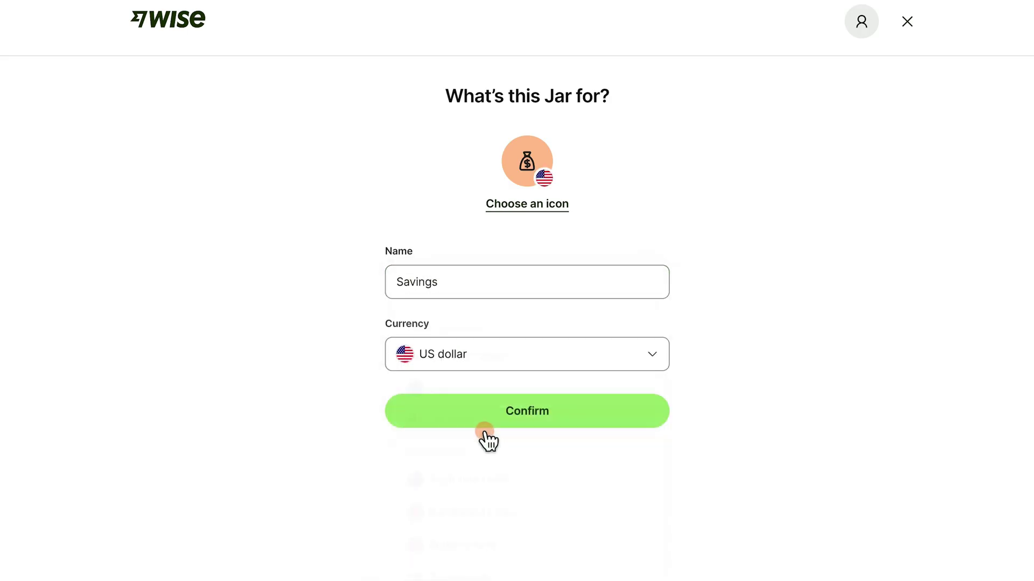
left_click(501, 411)
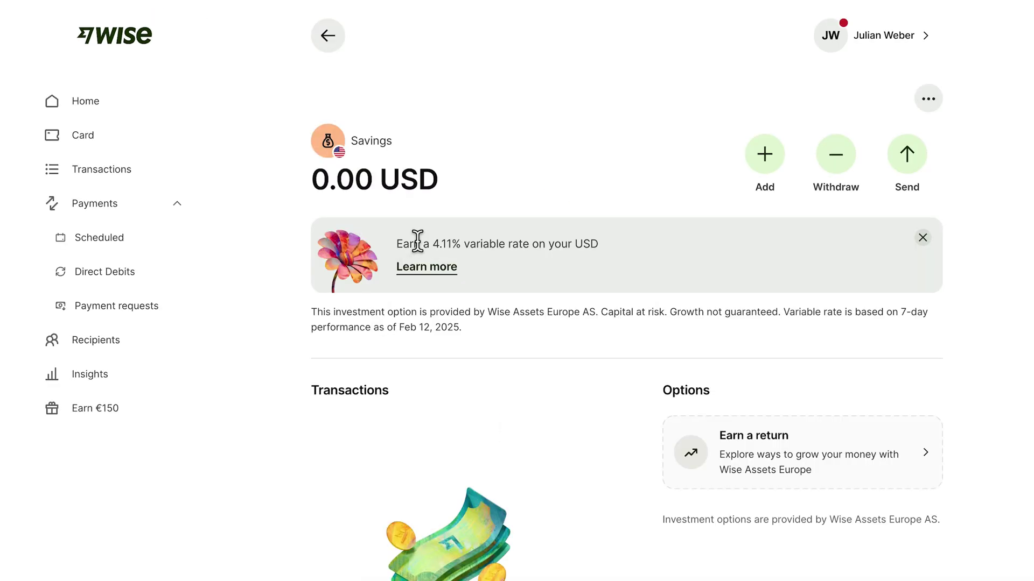
- Check the variable rate offered on the Savings Jar and open its options for earning a return
left_click_drag(429, 240, 462, 241)
scroll(593, 393, "down", 1)
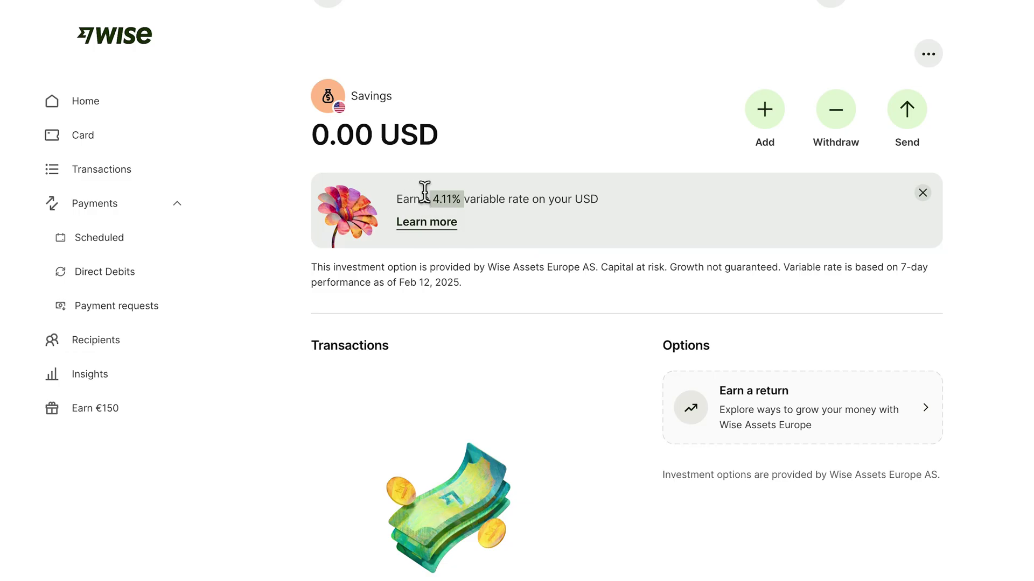
left_click(694, 410)
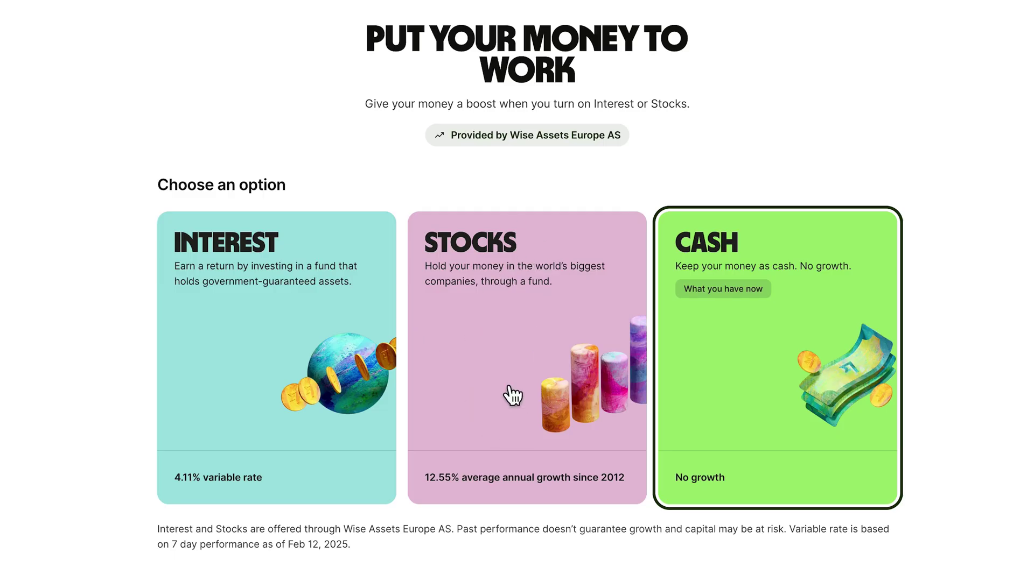
- Open the Stocks option for the Savings Jar and examine the fund's past performance and average annual growth
left_click(523, 333)
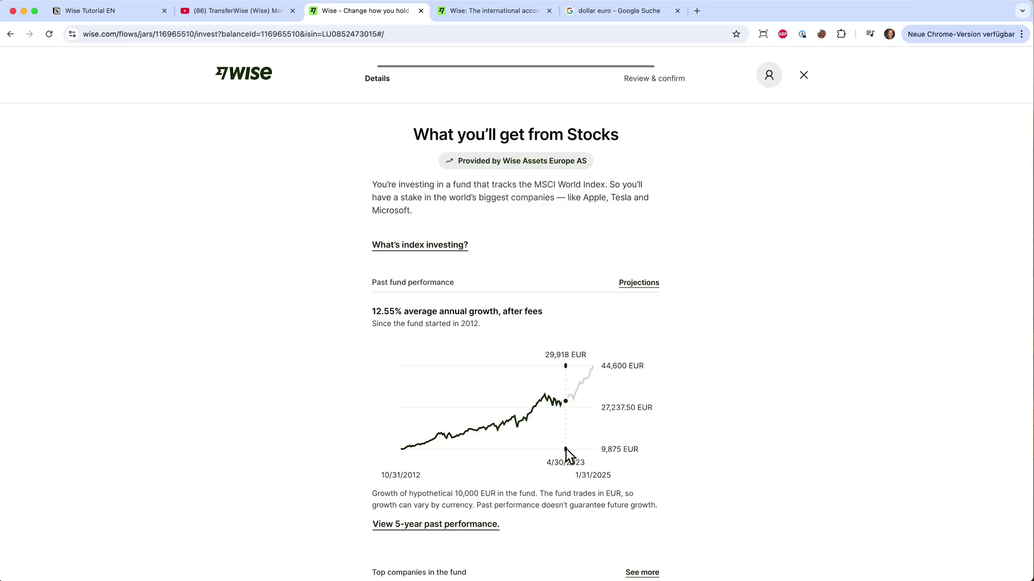
scroll(568, 449, "down", 2)
scroll(580, 450, "up", 2)
left_click_drag(372, 311, 396, 311)
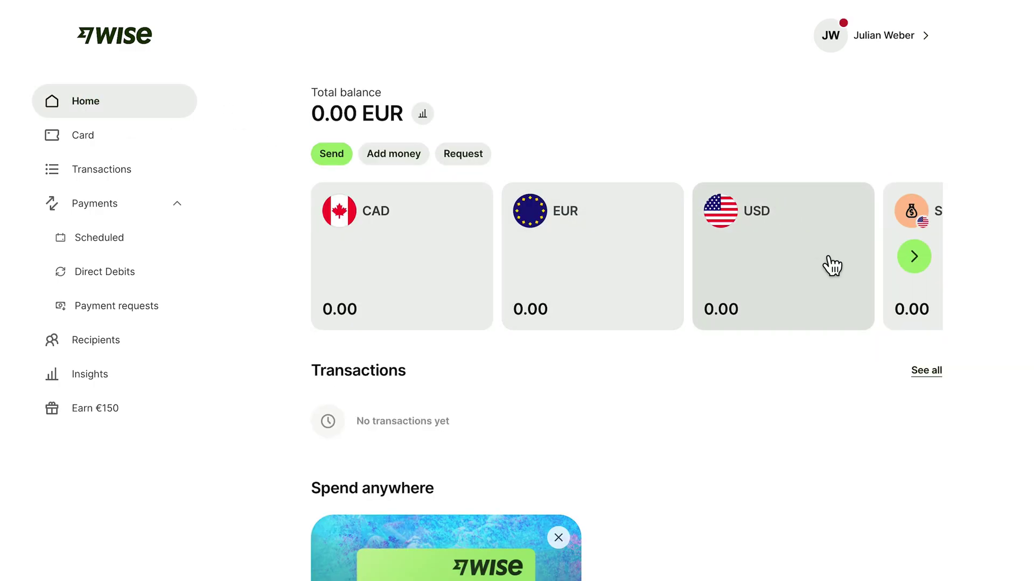
- Review the account home page once more, from the currency balances to the transfer calculator and extra features, and return to its start
scroll(832, 265, "down", 10)
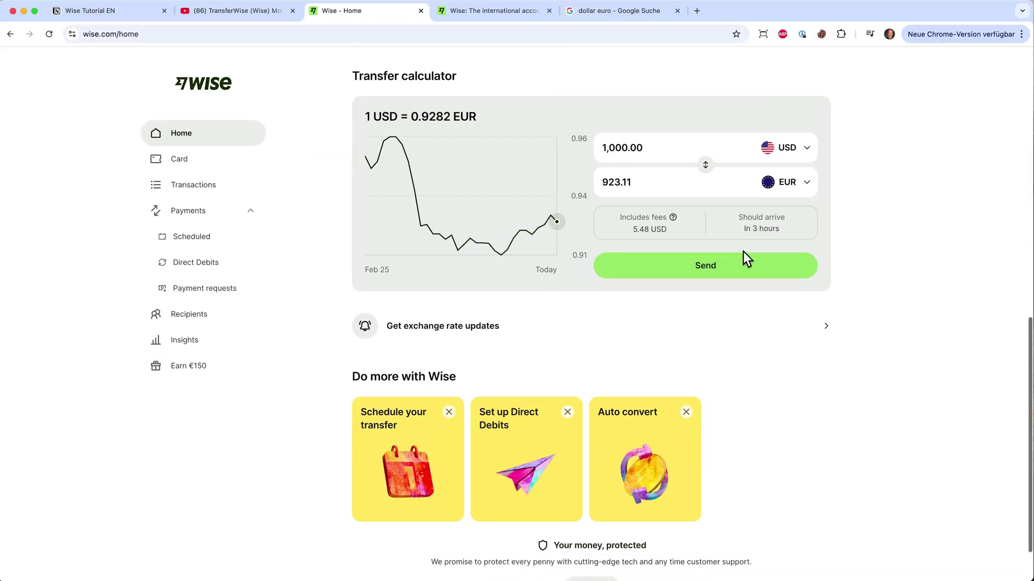
scroll(745, 257, "down", 1)
scroll(745, 257, "up", 10)
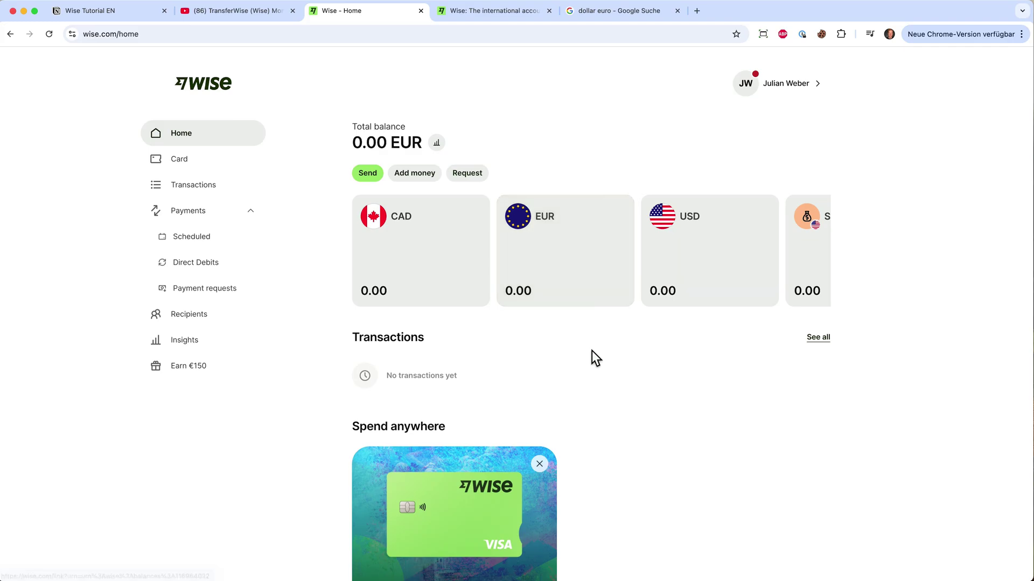
scroll(592, 356, "down", 4)
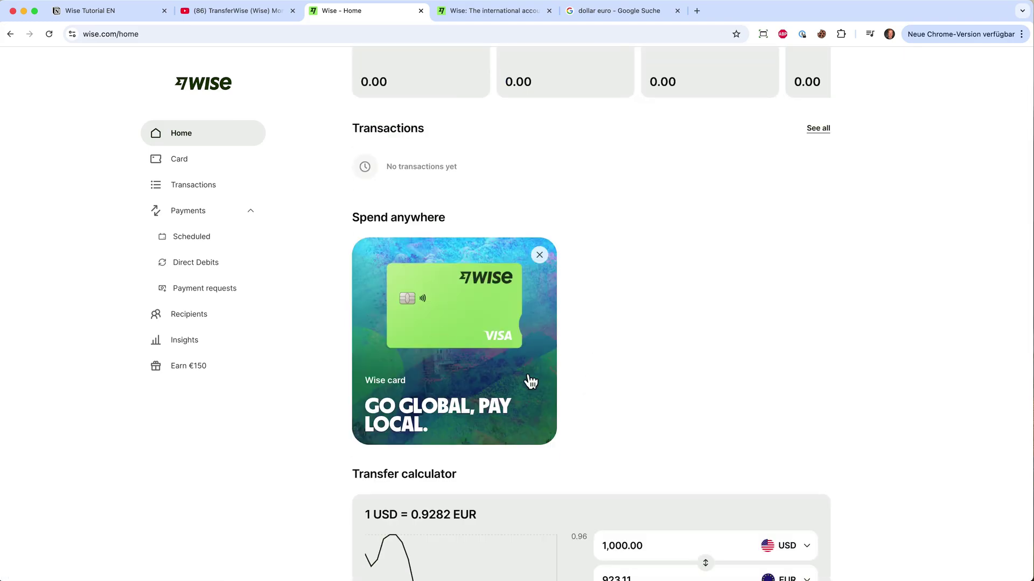
scroll(630, 369, "down", 4)
mouse_move(542, 385)
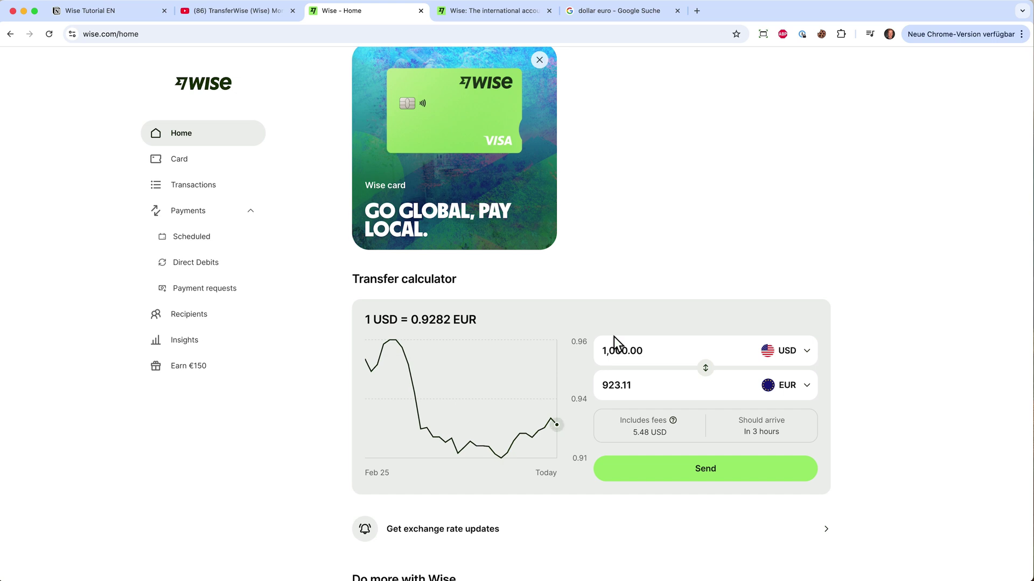
scroll(596, 109, "up", 8)
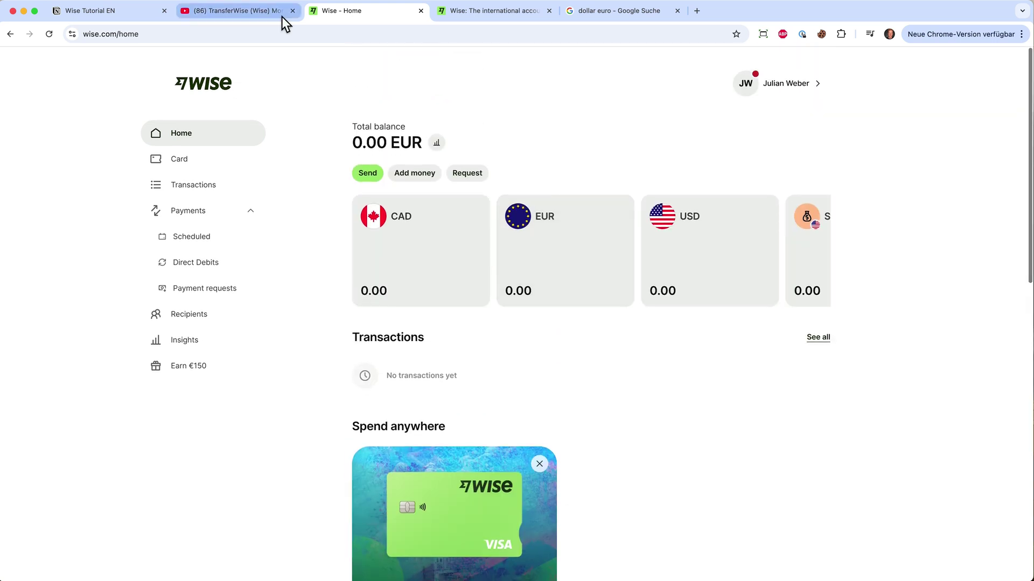
- Switch to the YouTube page of the Wise money transfer tutorial and look over its description link and comments
left_click(248, 14)
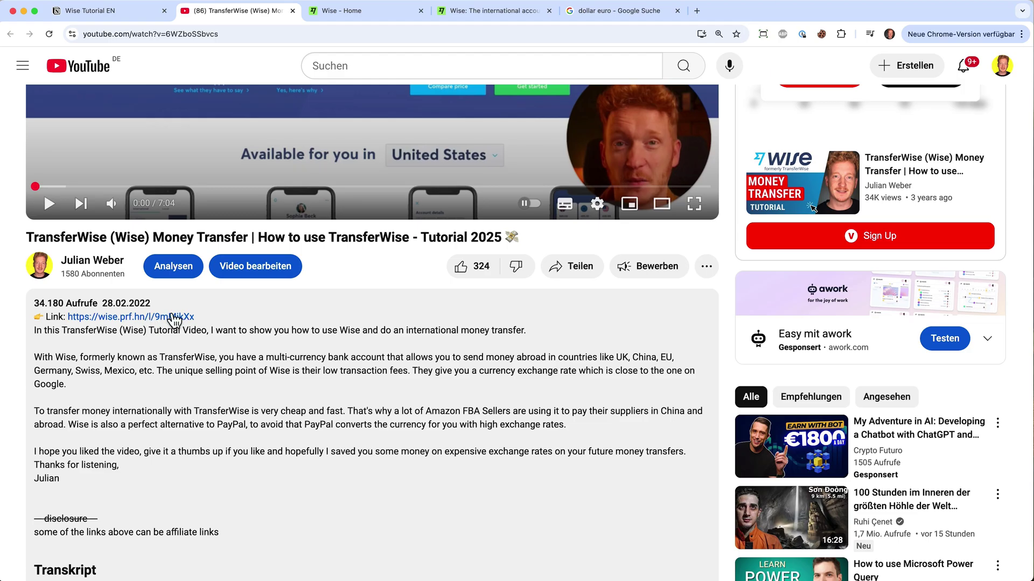
scroll(223, 389, "down", 9)
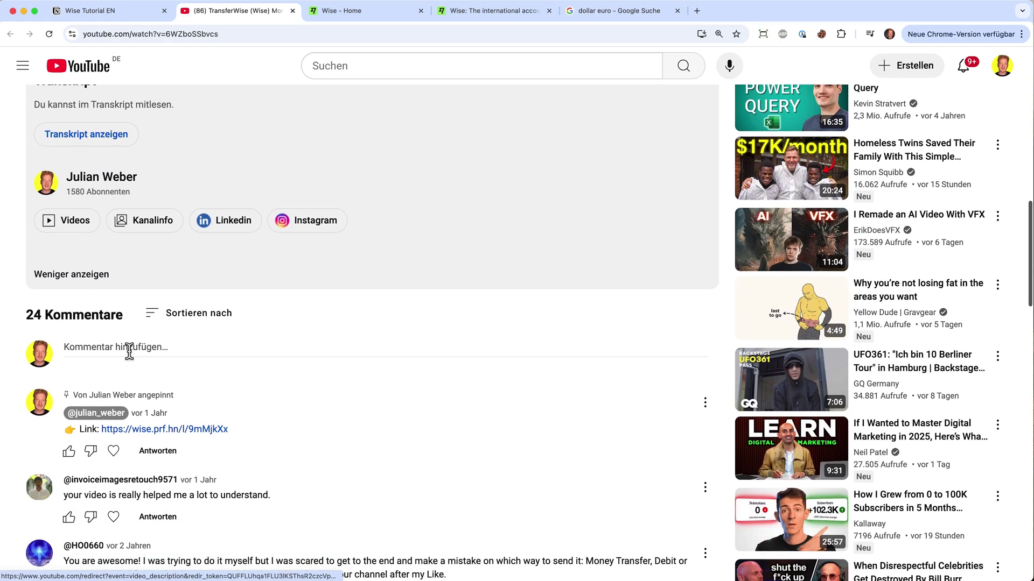
scroll(315, 283, "up", 10)
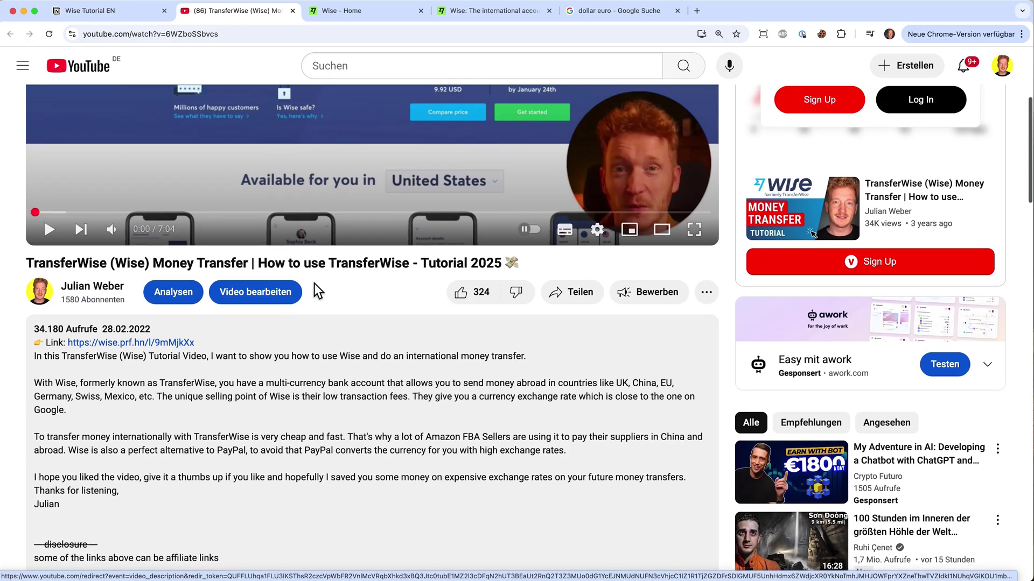